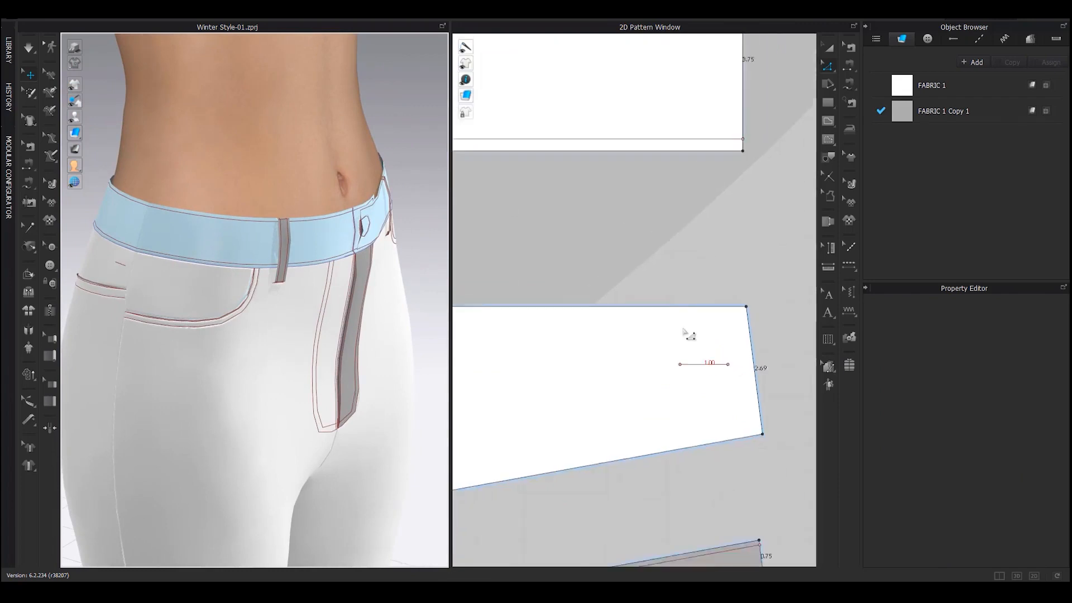
# Draw a 1.00 cm internal line near the left edge of the back yoke piece
pyautogui.click(722, 340)
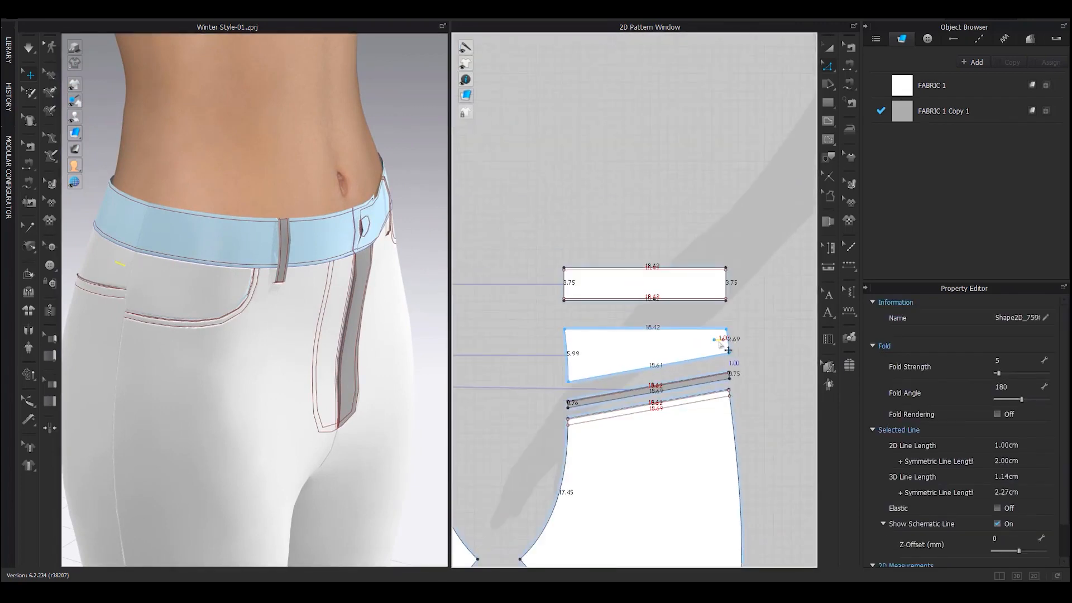
pyautogui.scroll(5, 578, 341)
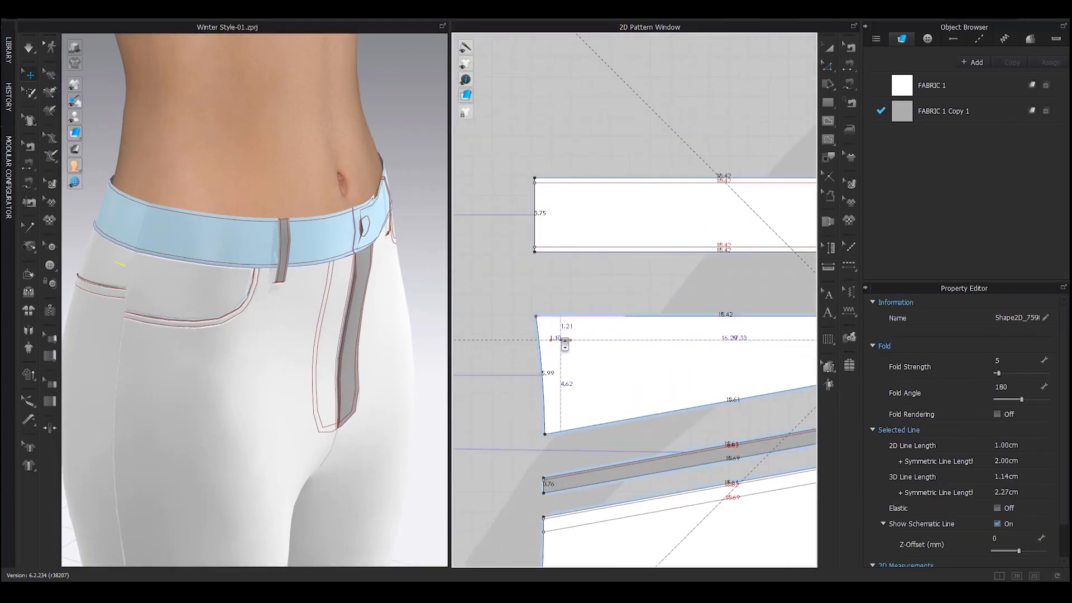
pyautogui.click(561, 340)
pyautogui.scroll(-3, 229, 302)
pyautogui.moveTo(229, 303); pyautogui.dragTo(401, 310, button='right')
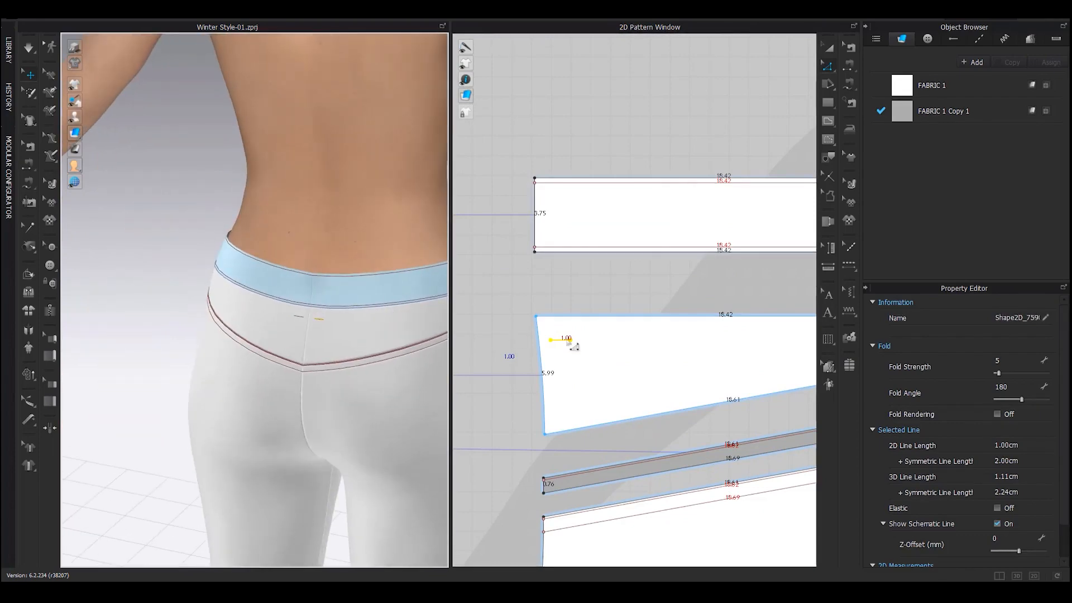
pyautogui.scroll(4, 569, 343)
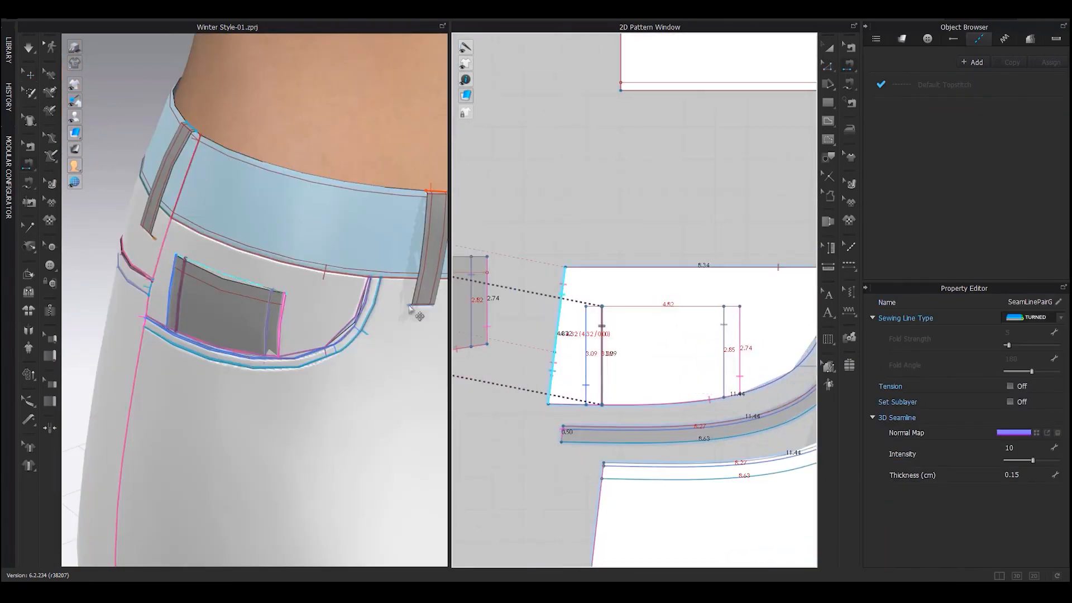
pyautogui.scroll(4, 230, 316)
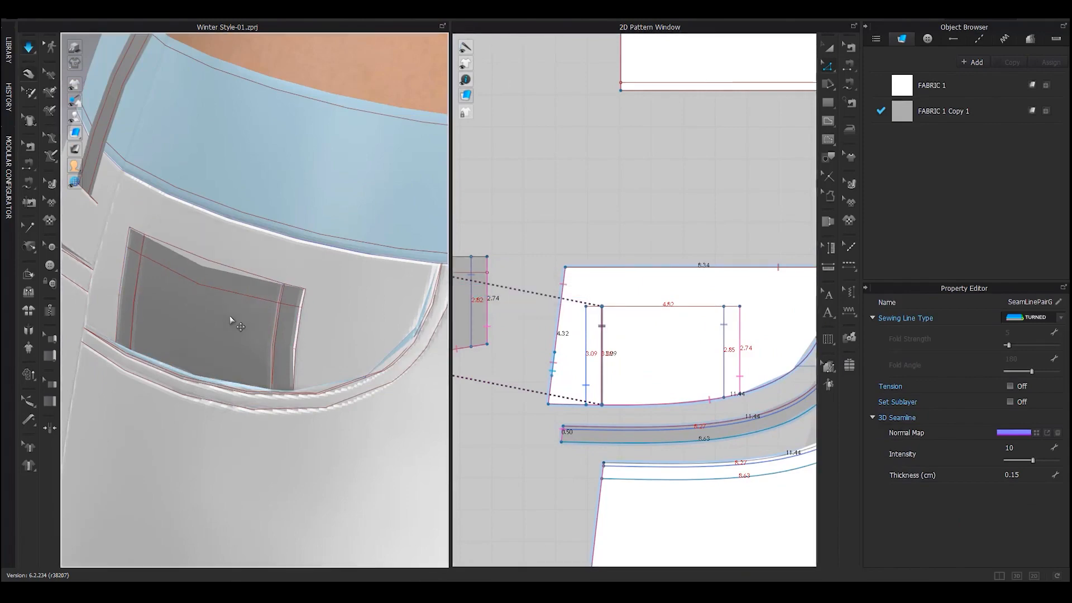
# Bring the jeans front into view and select the grey pocket piece
pyautogui.scroll(-10, 229, 316)
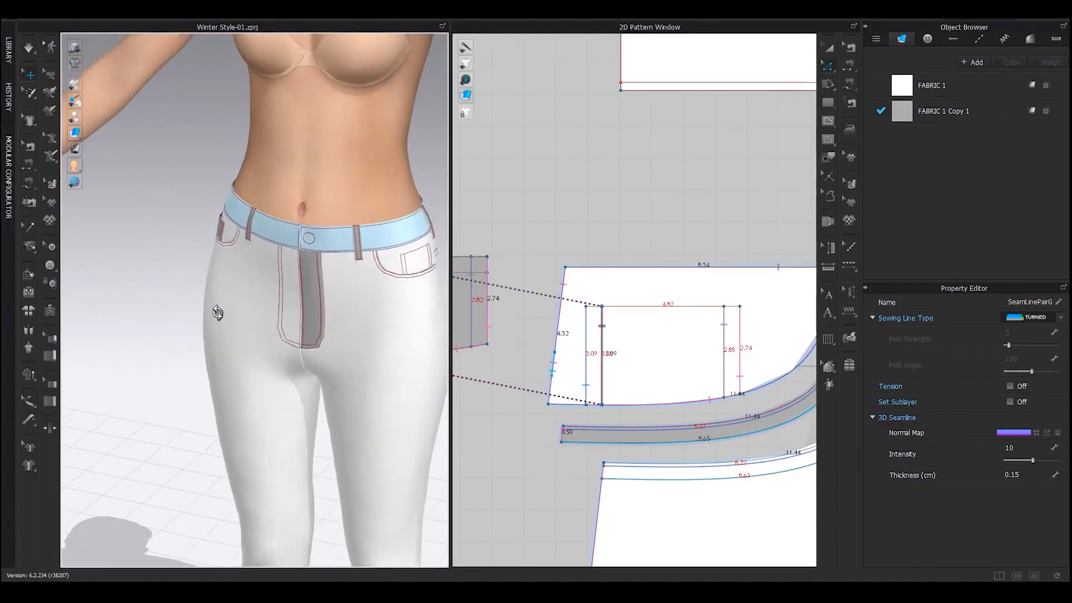
pyautogui.moveTo(218, 313); pyautogui.dragTo(212, 313, button='right')
pyautogui.scroll(-5, 692, 322)
pyautogui.press('a')
pyautogui.moveTo(405, 328); pyautogui.dragTo(266, 324, button='middle')
pyautogui.moveTo(266, 324)
pyautogui.mouseDown(button='right')
pyautogui.moveTo(315, 335)
pyautogui.moveTo(269, 331)
pyautogui.mouseUp(button='right')
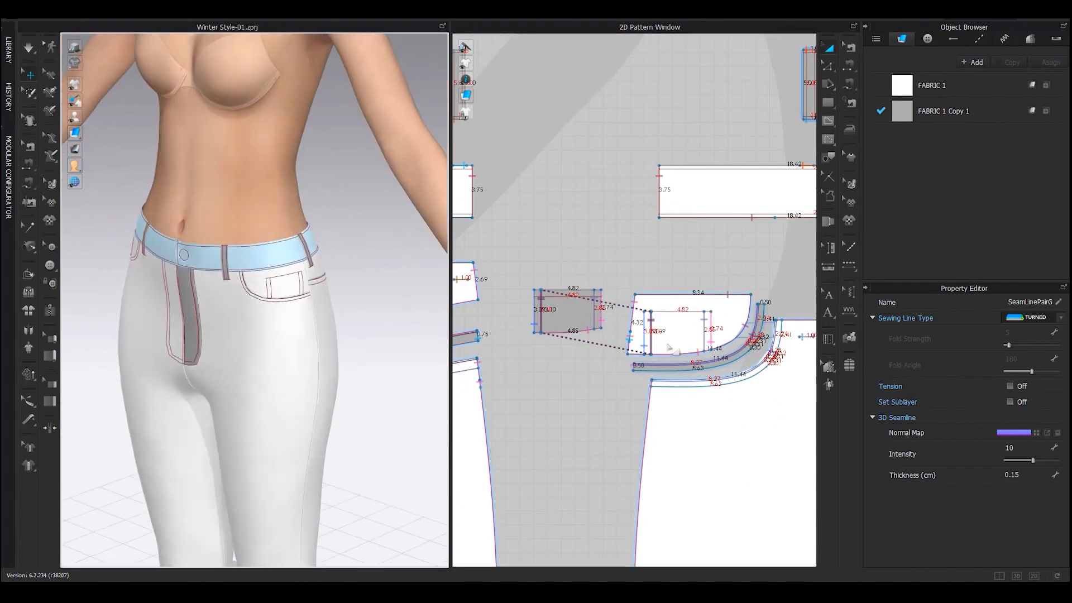
pyautogui.click(560, 316)
# Make a Symmetric Pattern (with Sewing) copy of the pocket and place it opposite
pyautogui.scroll(3, 570, 375)
pyautogui.scroll(-4, 497, 254)
pyautogui.rightClick(513, 259)
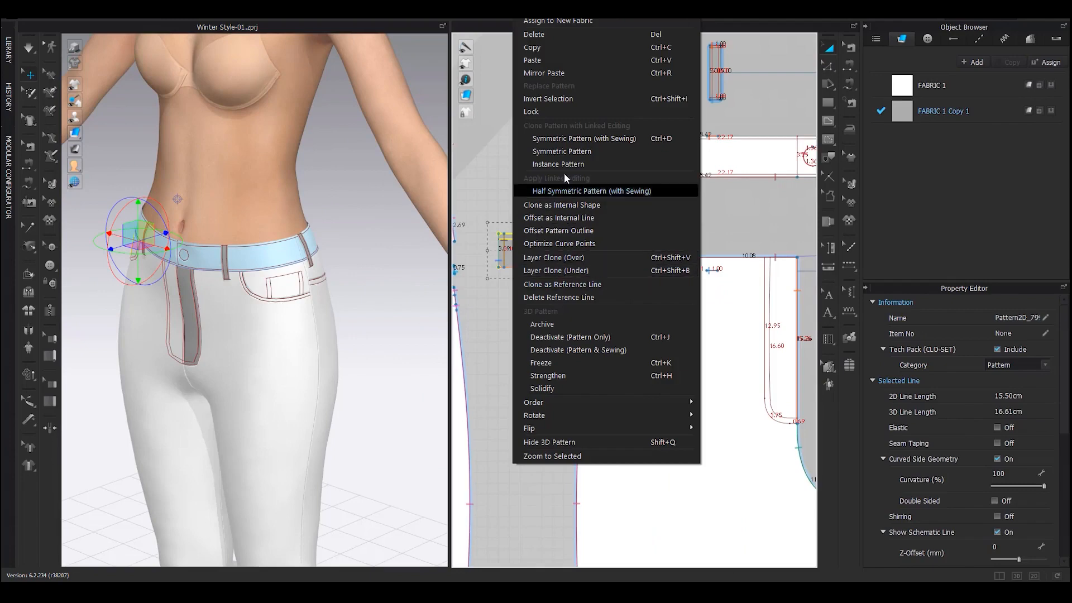
pyautogui.click(571, 139)
pyautogui.scroll(-4, 567, 195)
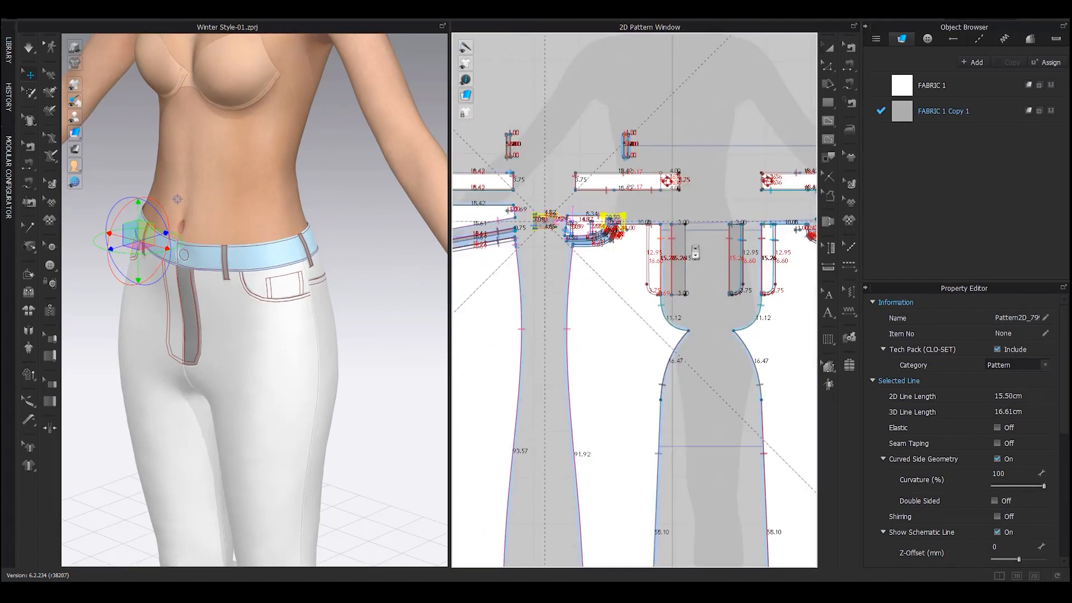
pyautogui.moveTo(696, 251); pyautogui.dragTo(502, 270, button='middle')
pyautogui.scroll(4, 763, 248)
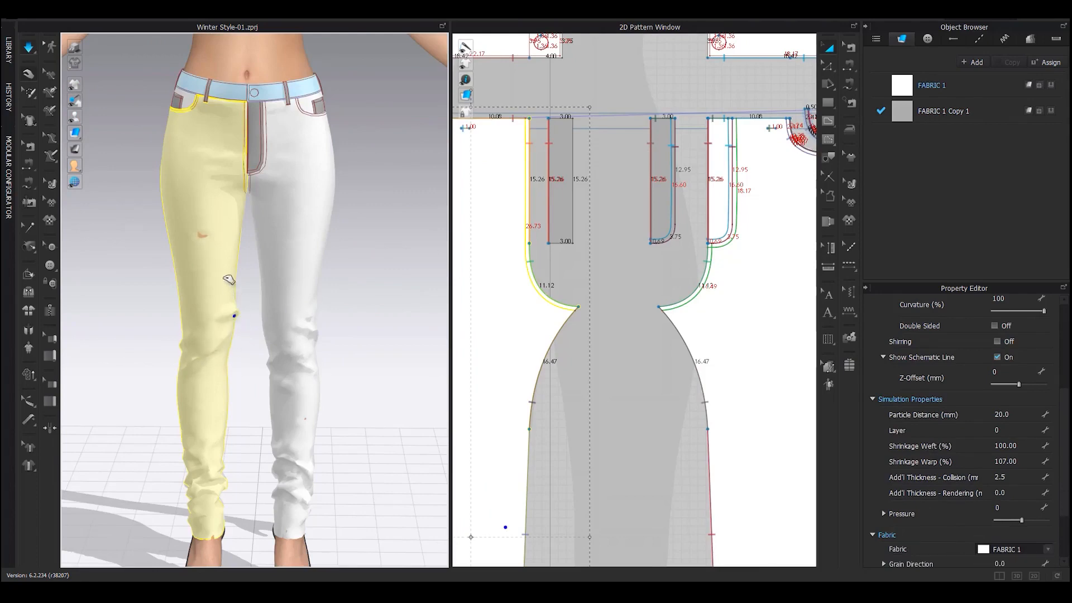
# Offset the back pant's 17.45 cm crotch curve by 0.5 cm as an internal line
pyautogui.moveTo(189, 286); pyautogui.dragTo(434, 278, button='right')
pyautogui.scroll(-4, 586, 342)
pyautogui.moveTo(539, 397); pyautogui.dragTo(761, 355, button='middle')
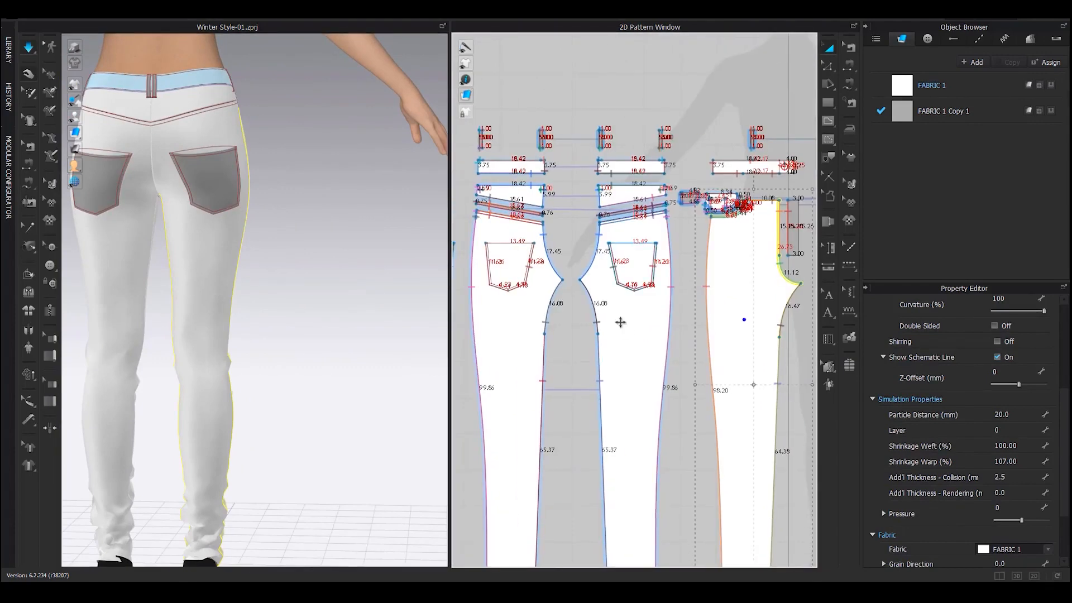
pyautogui.scroll(5, 581, 228)
pyautogui.press('z')
pyautogui.click(641, 289)
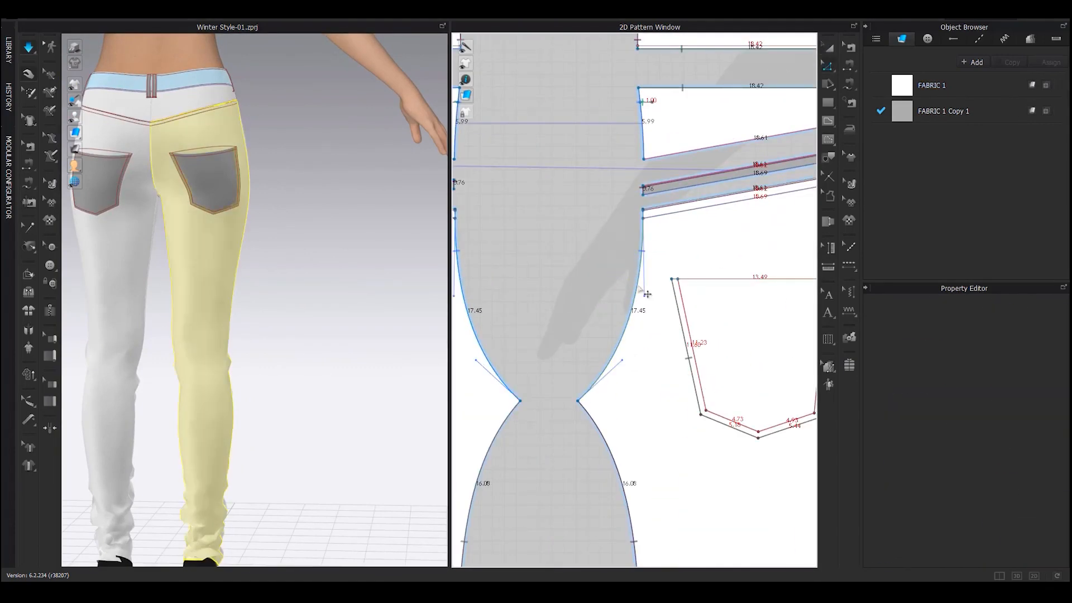
pyautogui.scroll(3, 603, 299)
pyautogui.rightClick(645, 311)
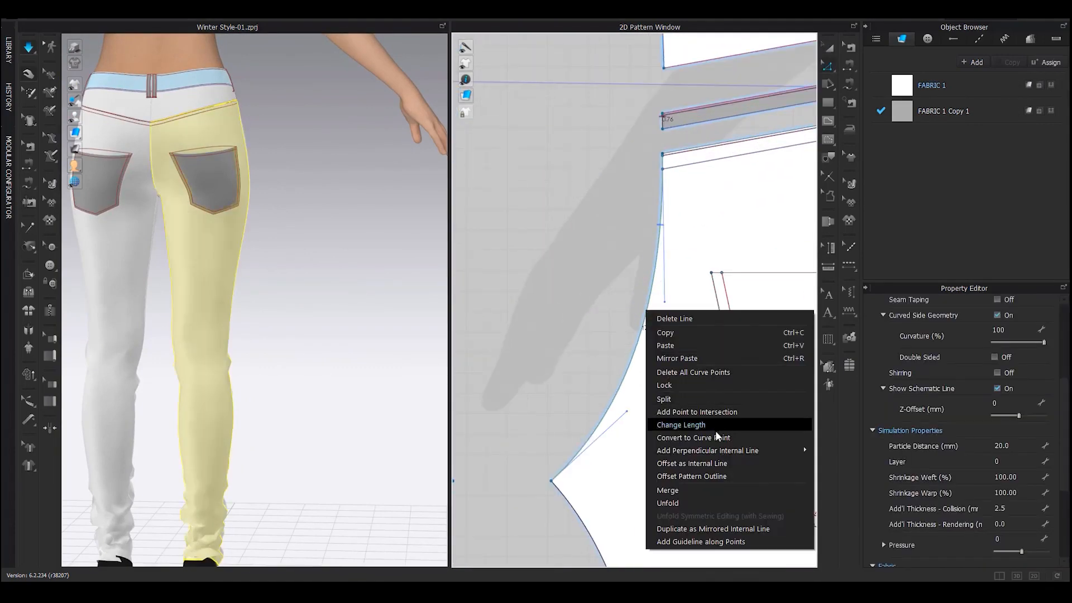
pyautogui.click(724, 464)
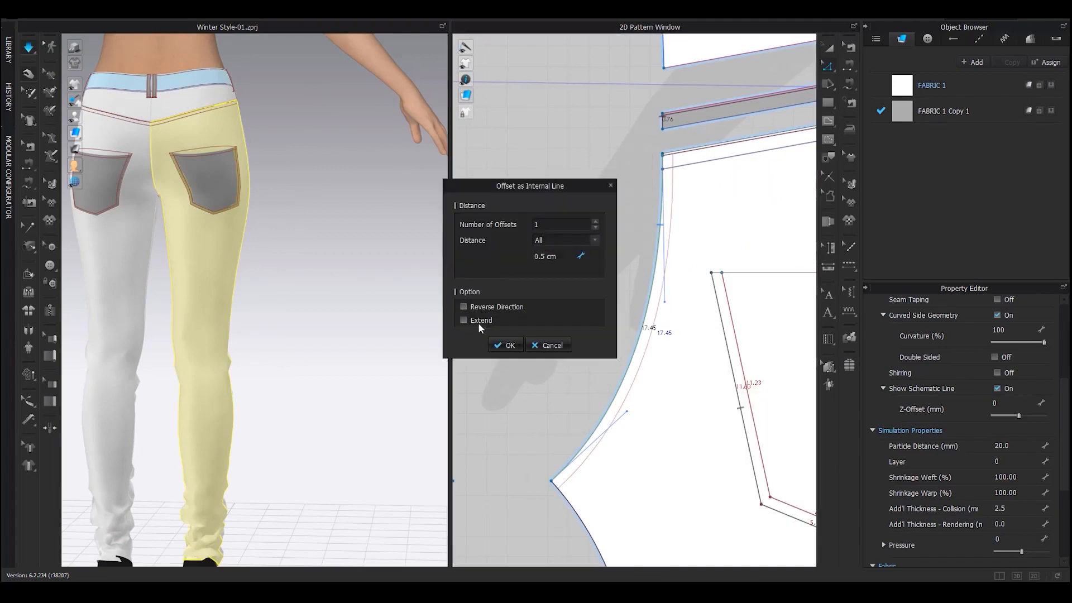
pyautogui.click(501, 346)
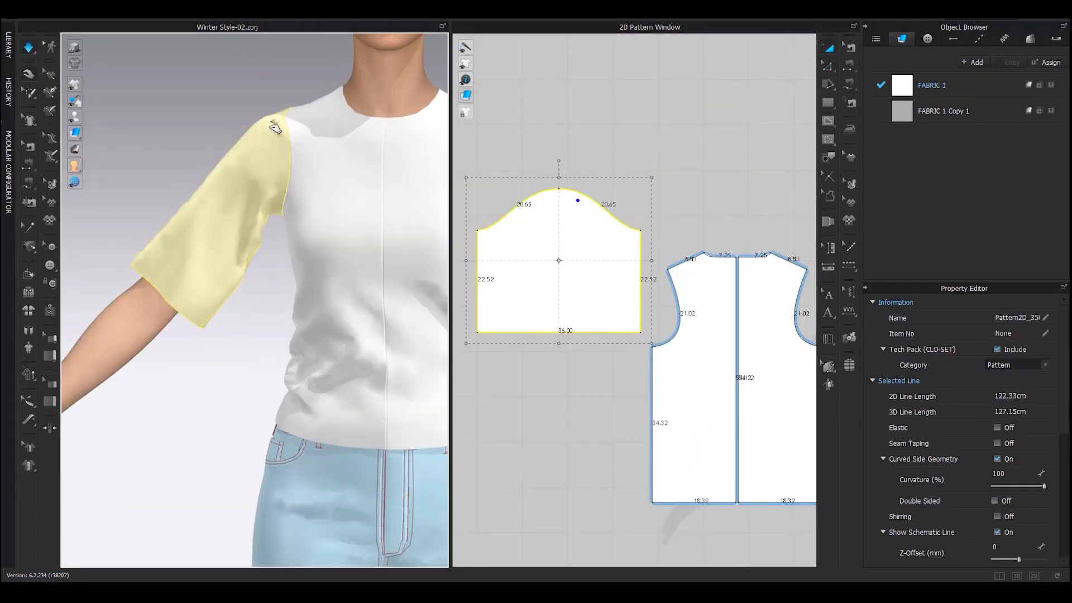
# Frame the sleeve in both views and shift its pattern piece slightly left
pyautogui.moveTo(282, 124)
pyautogui.mouseDown(button='right')
pyautogui.moveTo(405, 191)
pyautogui.moveTo(283, 216)
pyautogui.moveTo(297, 206)
pyautogui.moveTo(281, 246)
pyautogui.mouseUp(button='right')
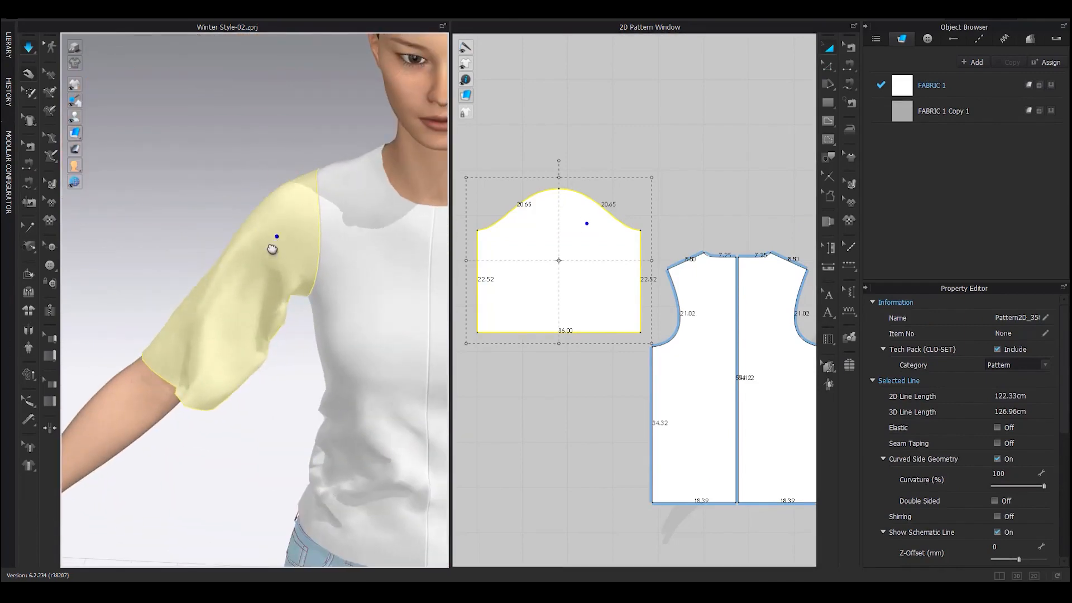
pyautogui.moveTo(272, 249); pyautogui.dragTo(270, 229, button='middle')
pyautogui.moveTo(230, 301); pyautogui.dragTo(207, 360)
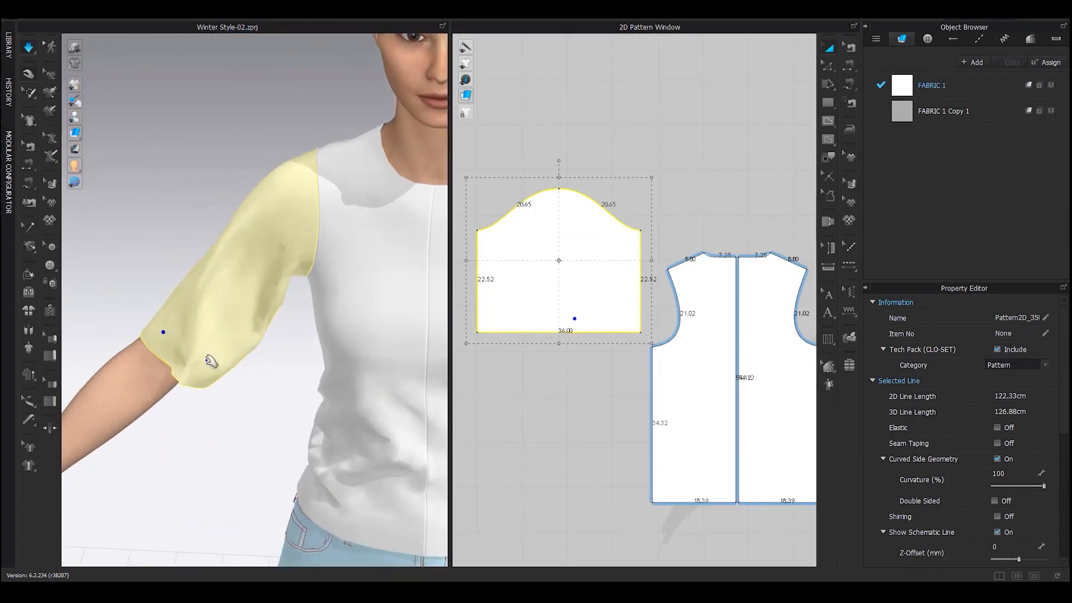
pyautogui.moveTo(207, 361); pyautogui.dragTo(289, 240, button='middle')
pyautogui.moveTo(634, 285); pyautogui.dragTo(646, 232, button='middle')
pyautogui.scroll(-5, 642, 226)
pyautogui.scroll(3, 629, 215)
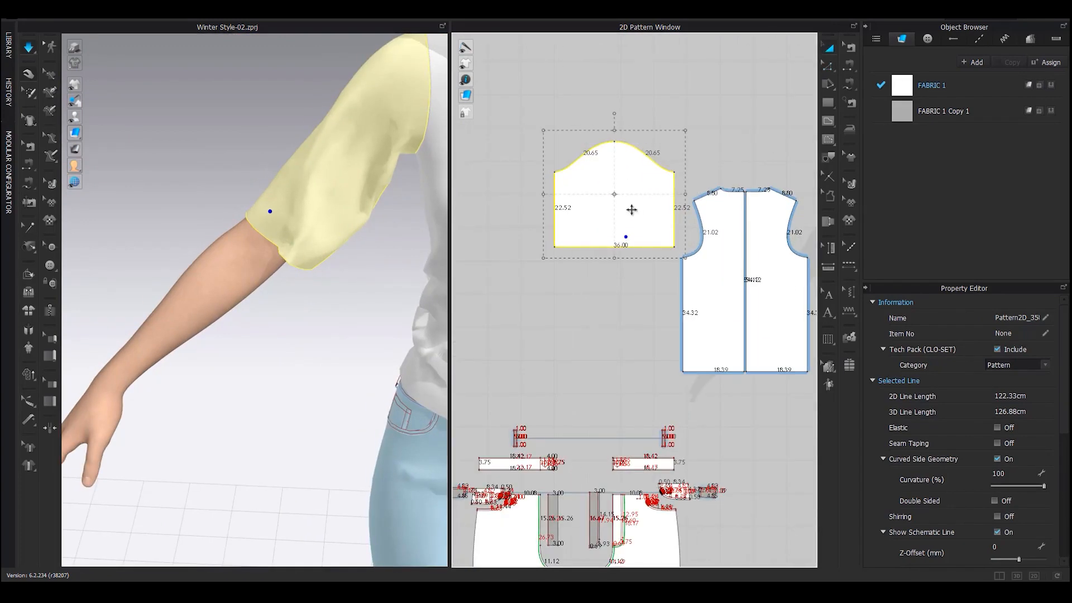
pyautogui.moveTo(636, 210); pyautogui.dragTo(612, 210)
pyautogui.click(603, 281)
# Drag the sleeve hem down to 39.46 cm side edges and simulate the drape
pyautogui.press('z')
pyautogui.moveTo(594, 247); pyautogui.dragTo(598, 305)
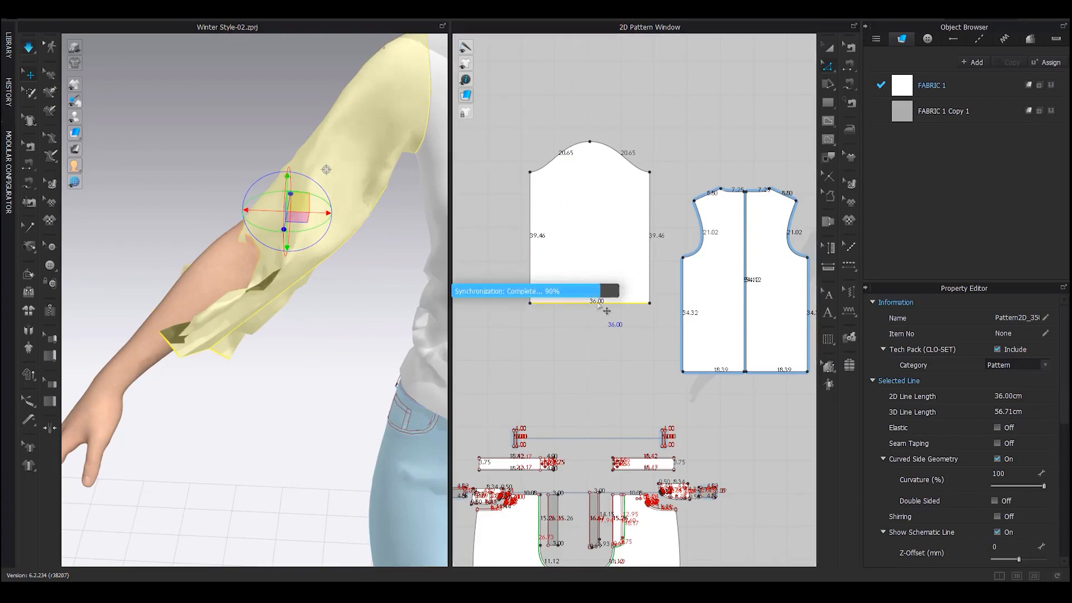
pyautogui.press('space')
pyautogui.moveTo(173, 243); pyautogui.dragTo(168, 215)
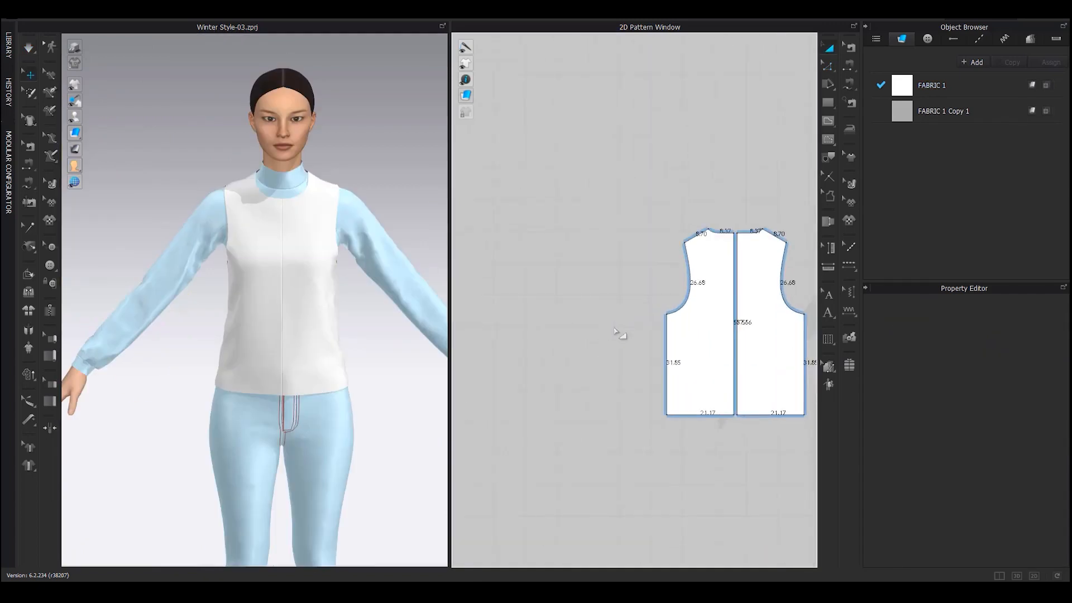
pyautogui.scroll(-6, 614, 331)
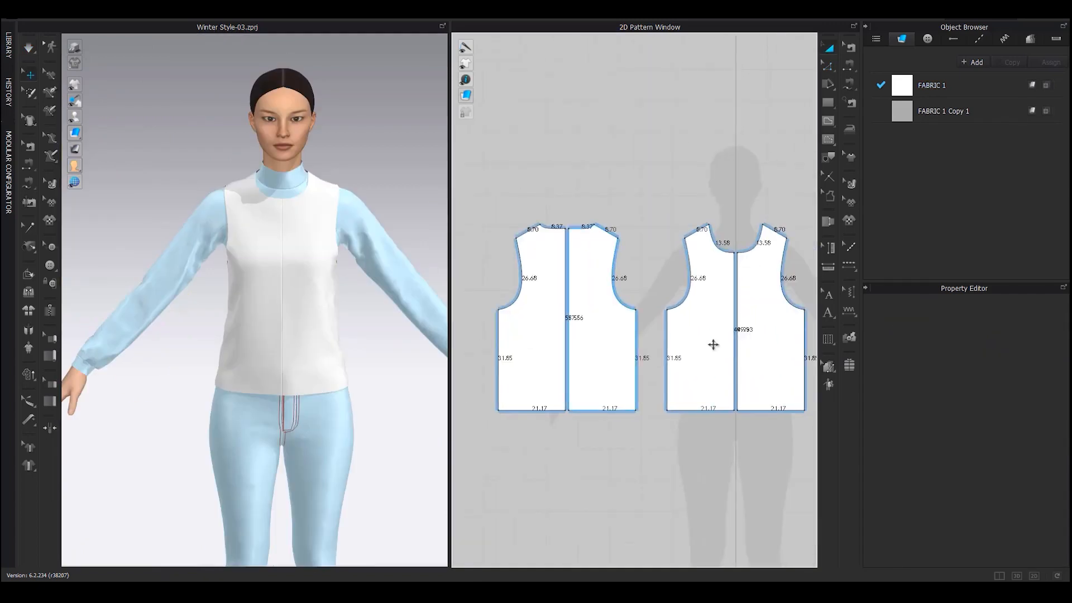
# Select all the upper shirt pattern pieces
pyautogui.moveTo(649, 342); pyautogui.dragTo(713, 335, button='middle')
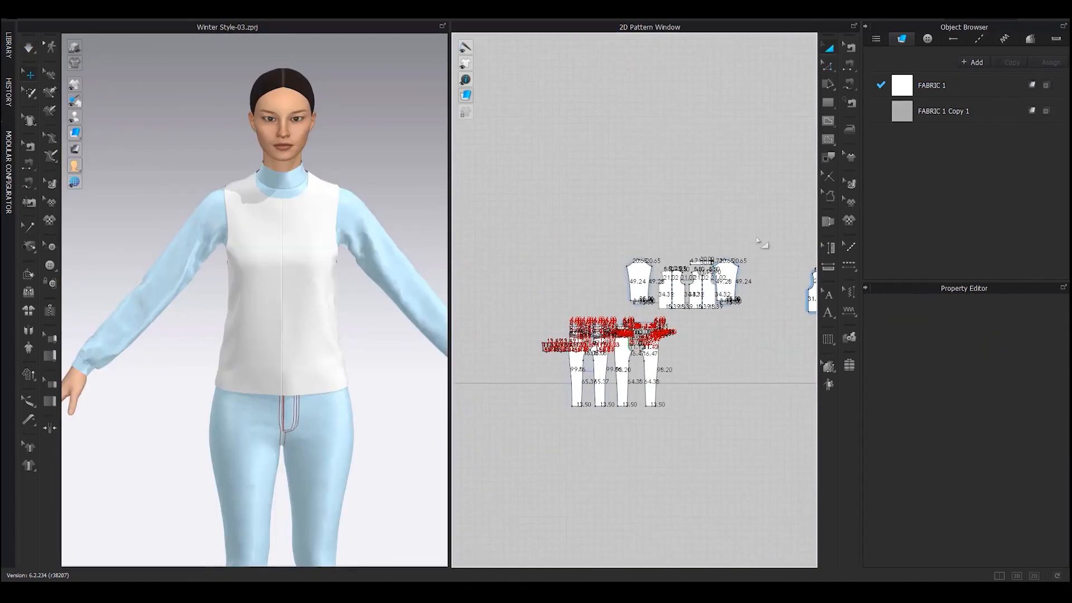
pyautogui.moveTo(765, 218); pyautogui.dragTo(587, 311)
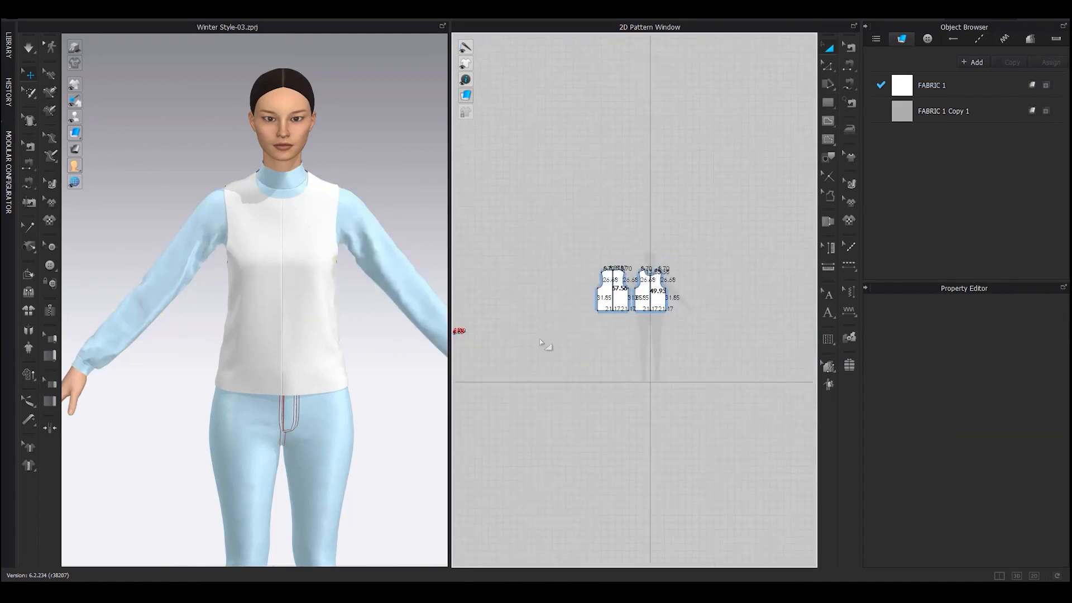
pyautogui.scroll(5, 612, 279)
pyautogui.scroll(-1, 652, 316)
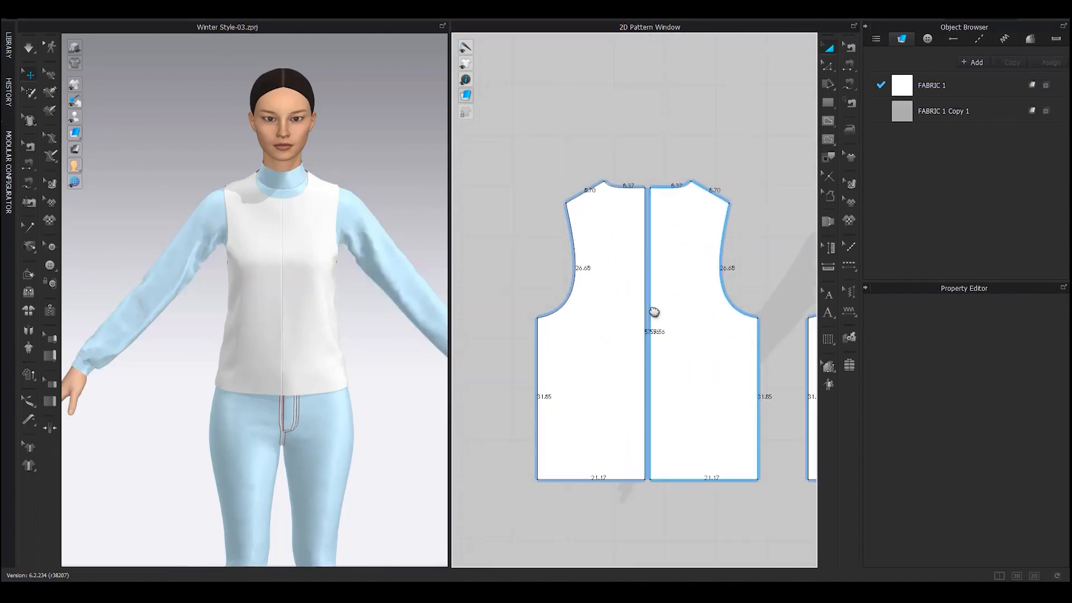
pyautogui.scroll(-1, 614, 332)
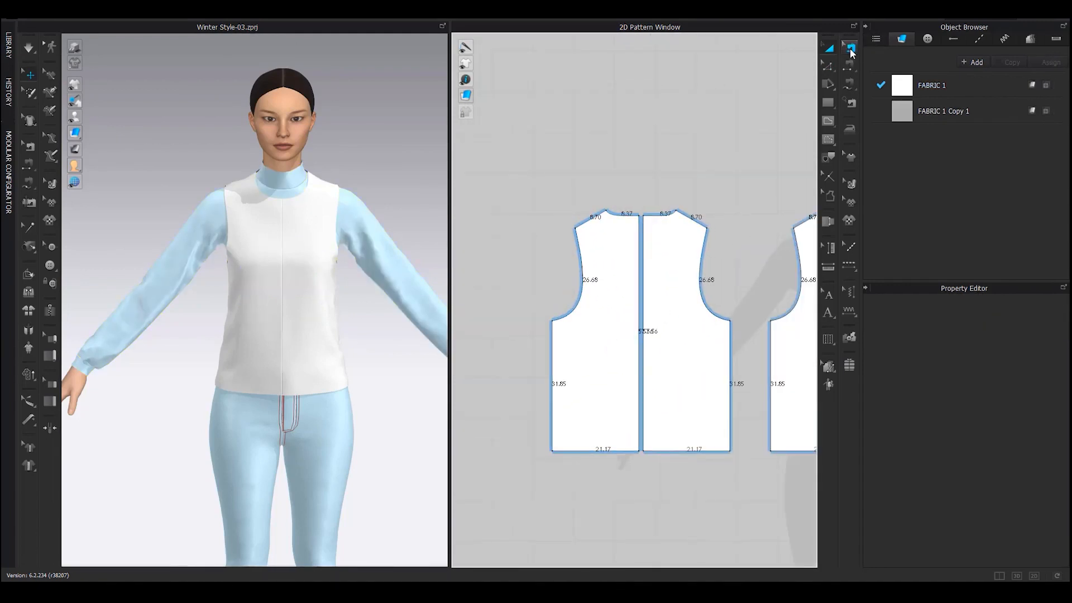
# Merge the two vest halves along their centre seam
pyautogui.click(850, 50)
pyautogui.click(640, 233)
pyautogui.rightClick(640, 234)
pyautogui.click(661, 279)
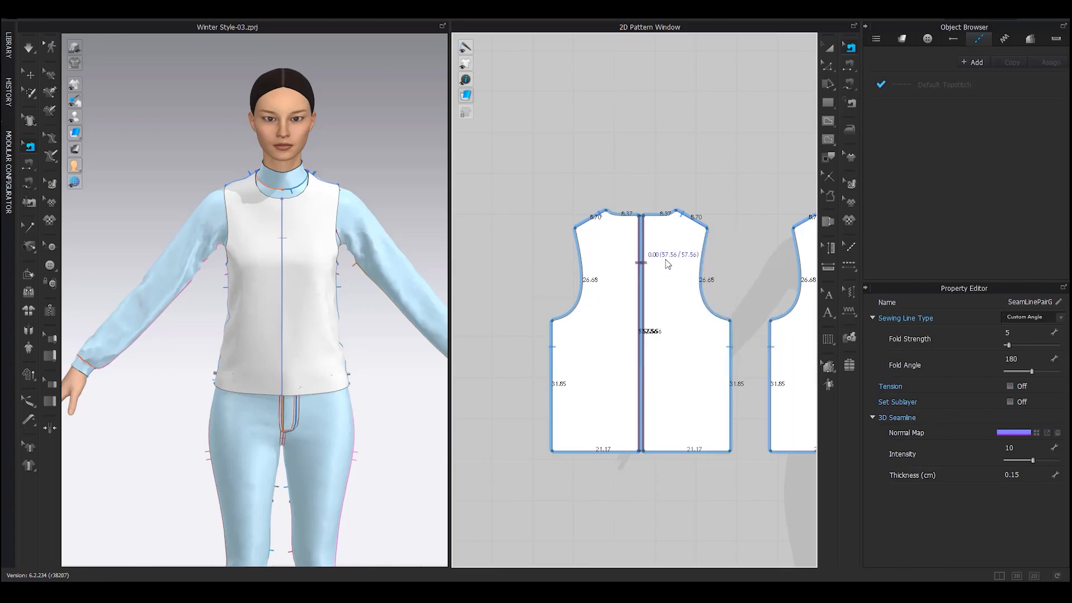
pyautogui.click(696, 160)
# Place a rectangle pattern, entering 233 in its size settings
pyautogui.press('z')
pyautogui.moveTo(587, 362); pyautogui.dragTo(745, 323, button='middle')
pyautogui.click(825, 108)
pyautogui.click(599, 283)
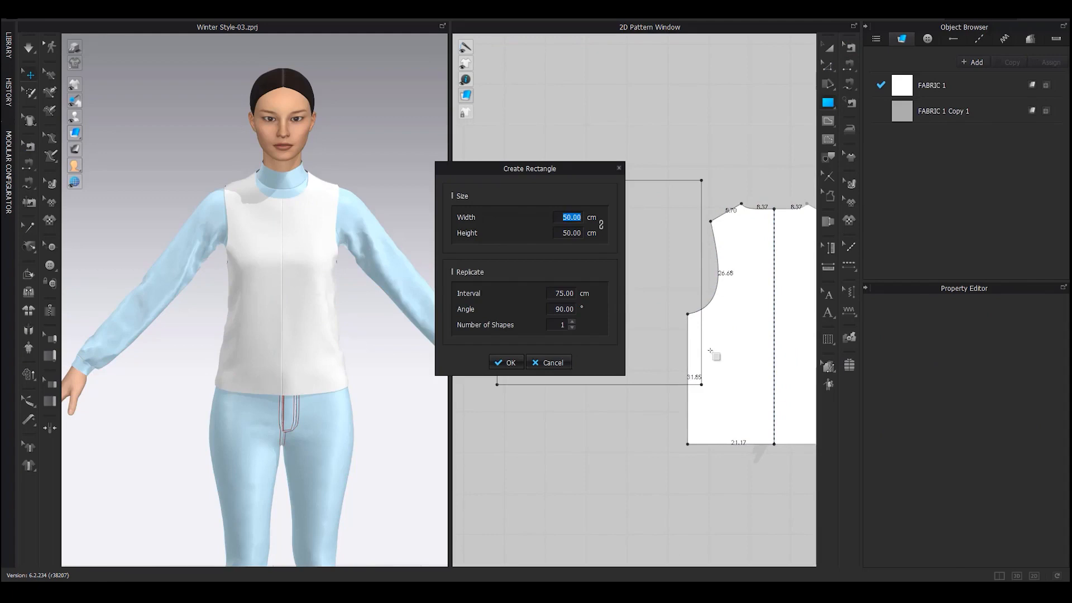
pyautogui.write('23')
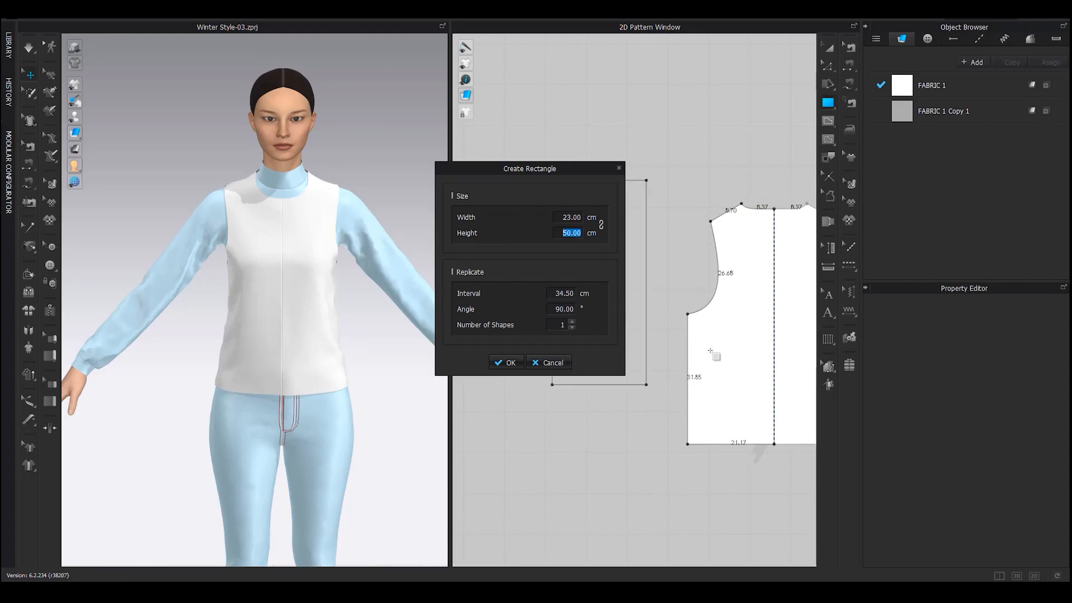
pyautogui.write('3')
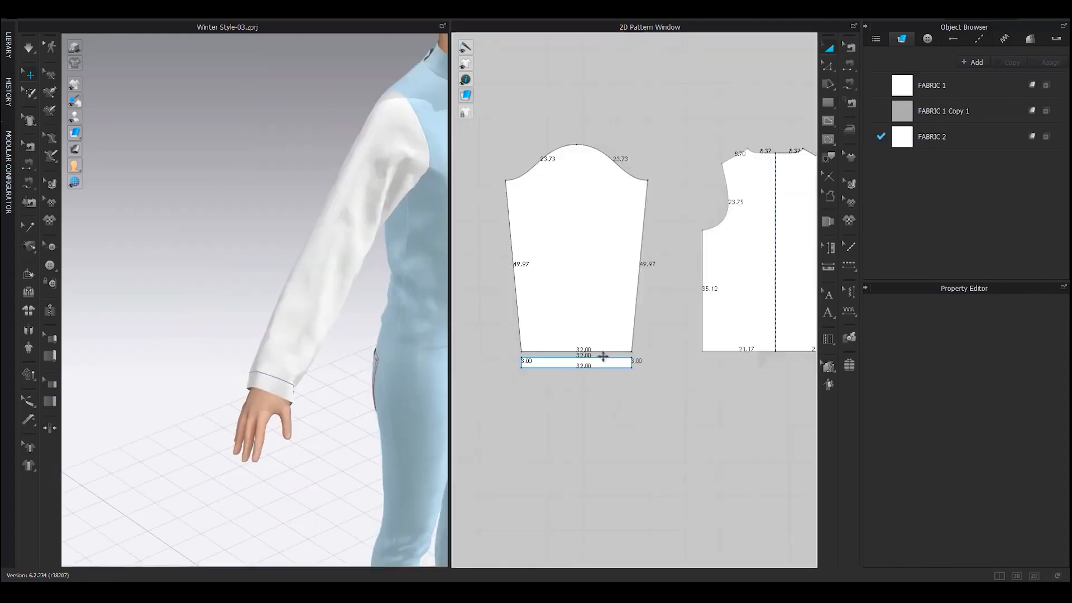
pyautogui.scroll(3, 603, 357)
# Change the sleeve hem line length to 28 cm, adjusting both ends
pyautogui.rightClick(547, 350)
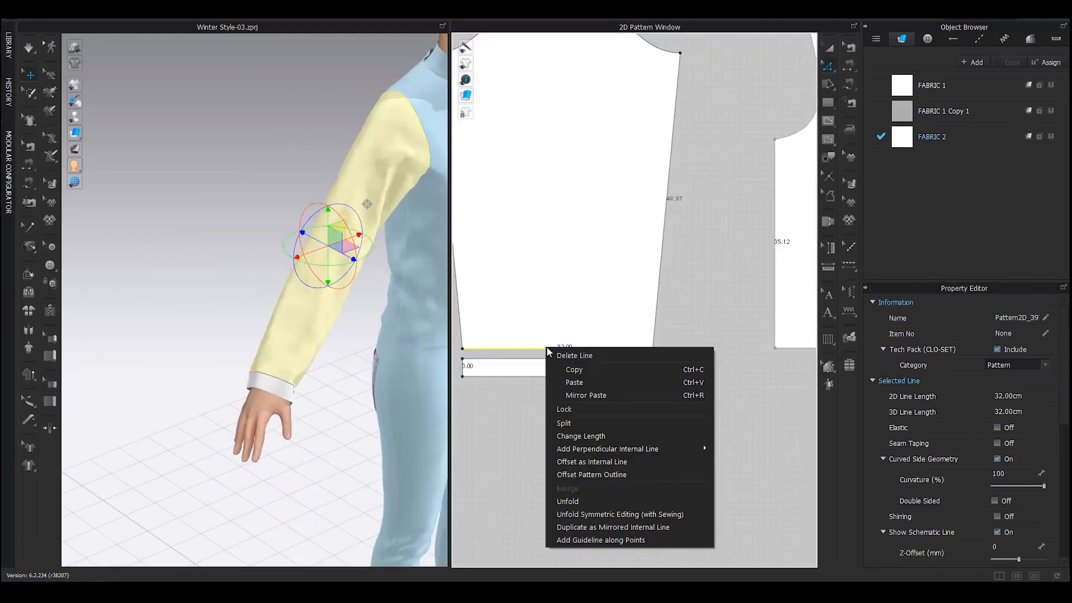
pyautogui.click(604, 436)
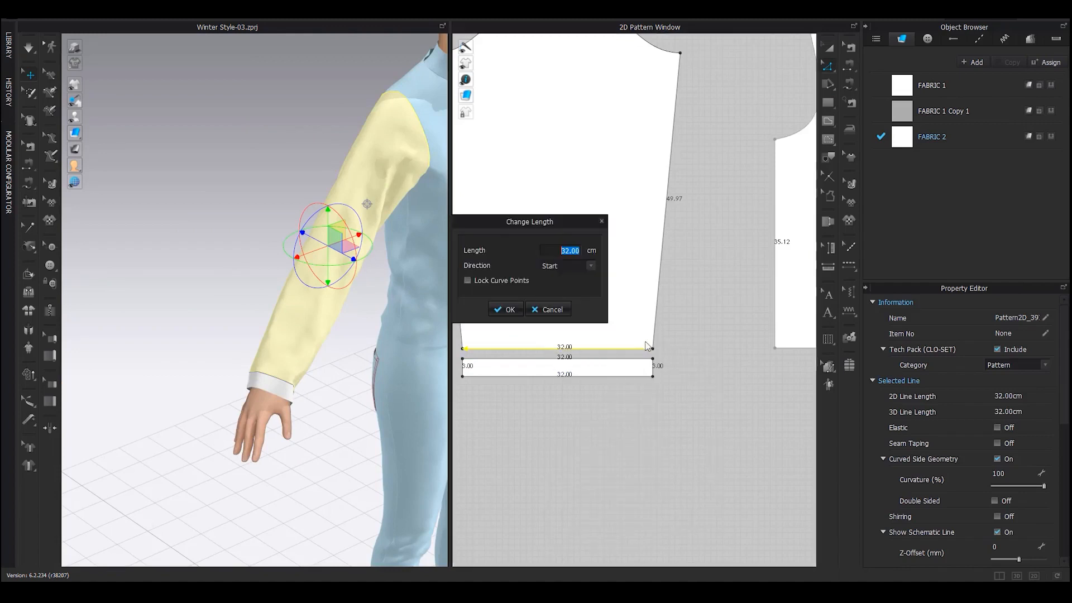
pyautogui.click(572, 266)
pyautogui.click(564, 279)
pyautogui.write('28')
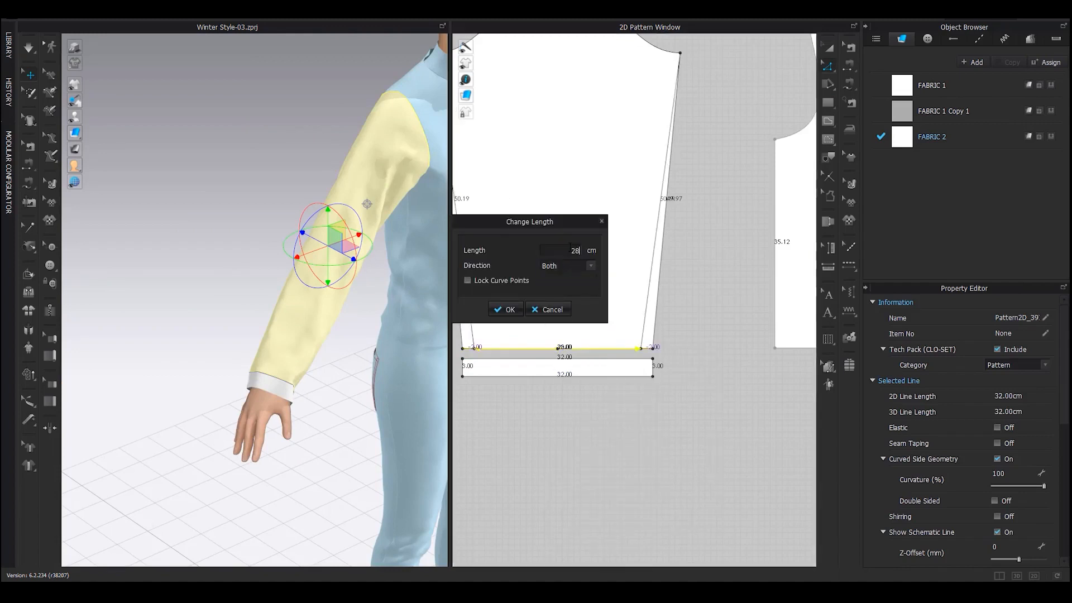
pyautogui.press('Return')
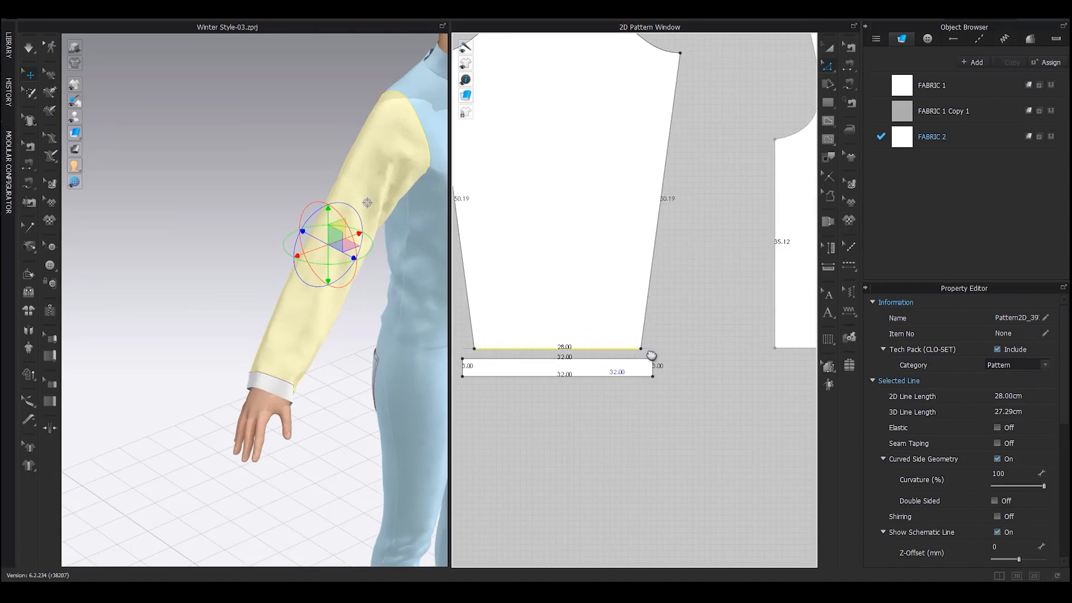
# Select the whole cuff strip and start entering its exact width in centimetres
pyautogui.moveTo(651, 355); pyautogui.dragTo(708, 348, button='middle')
pyautogui.click(706, 361)
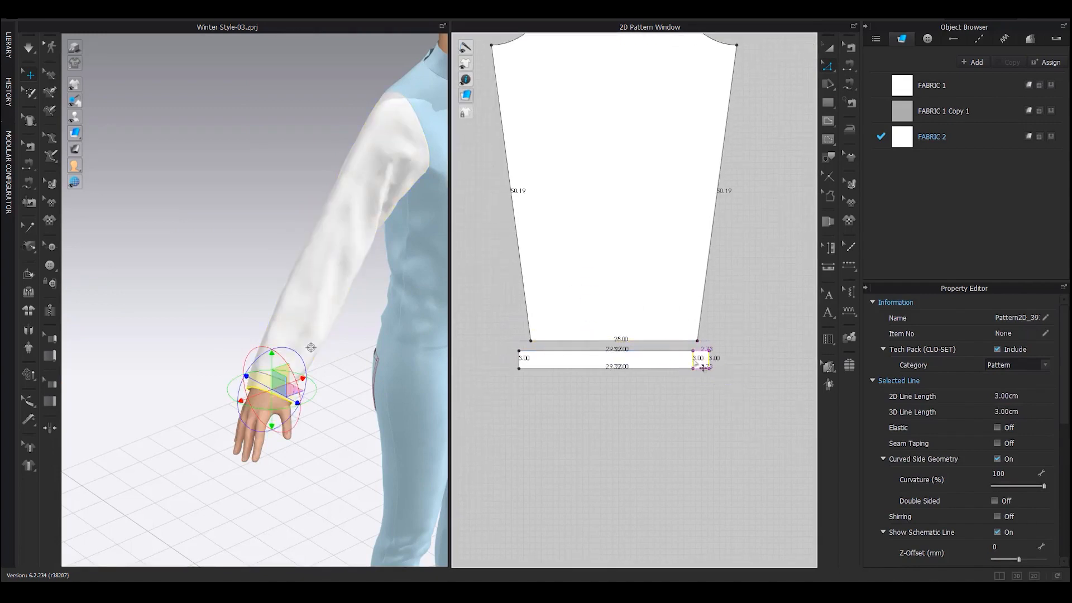
pyautogui.press('a')
pyautogui.click(623, 367)
pyautogui.scroll(2, 666, 366)
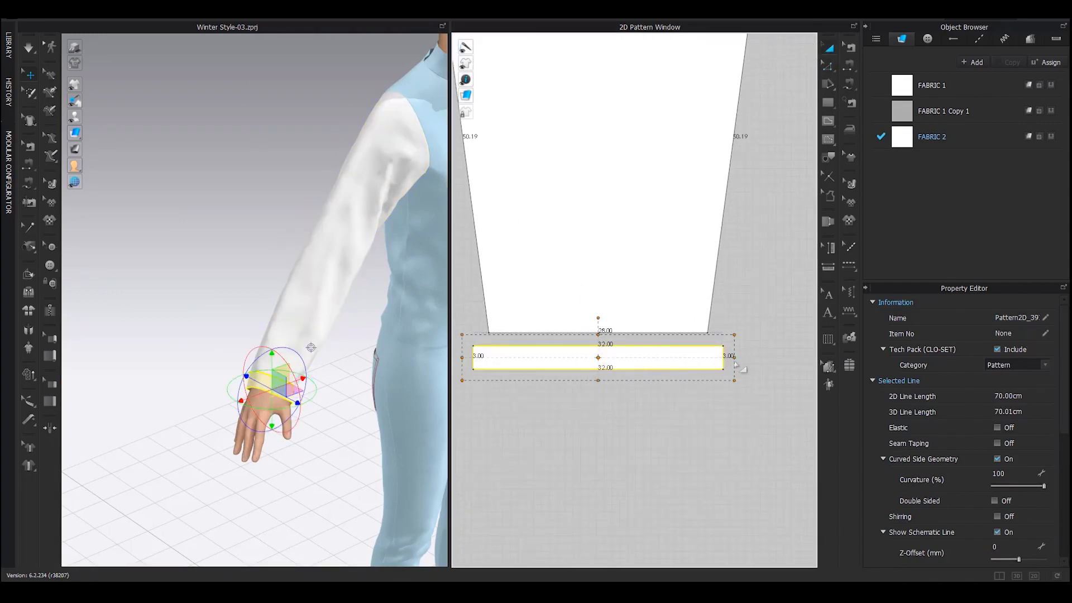
pyautogui.rightClick(716, 355)
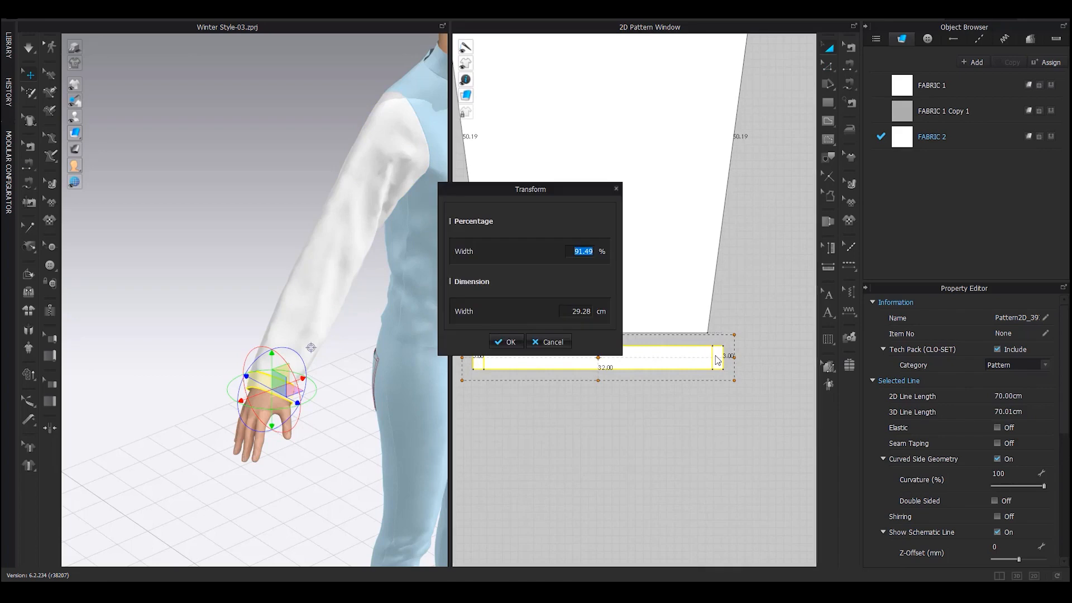
pyautogui.click(581, 311)
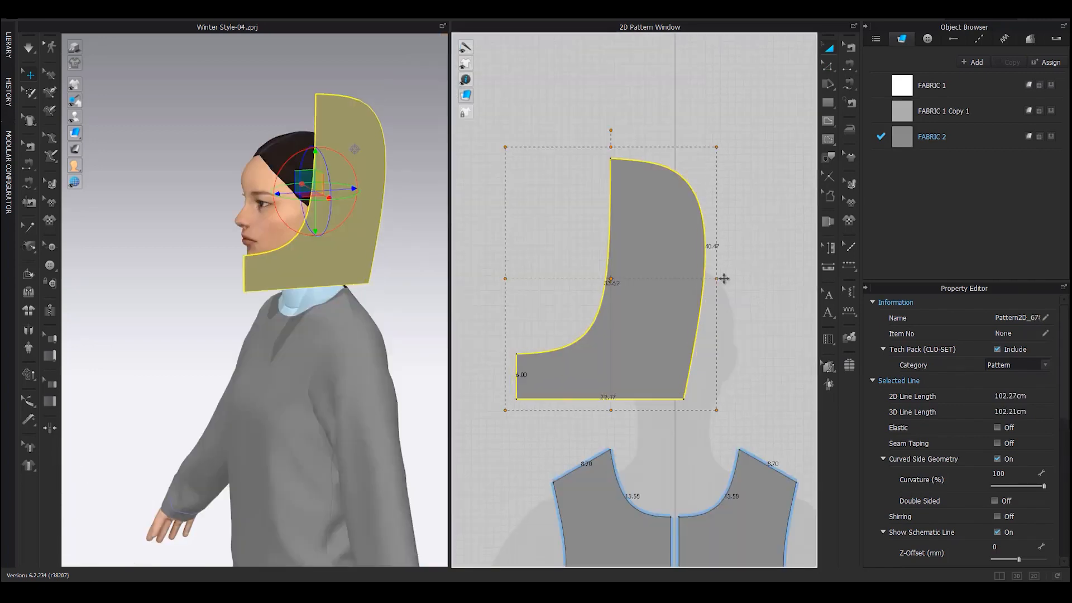
# Stretch the hood pattern taller with its top bounding-box handle
pyautogui.click(736, 319)
pyautogui.moveTo(737, 320); pyautogui.dragTo(724, 353, button='middle')
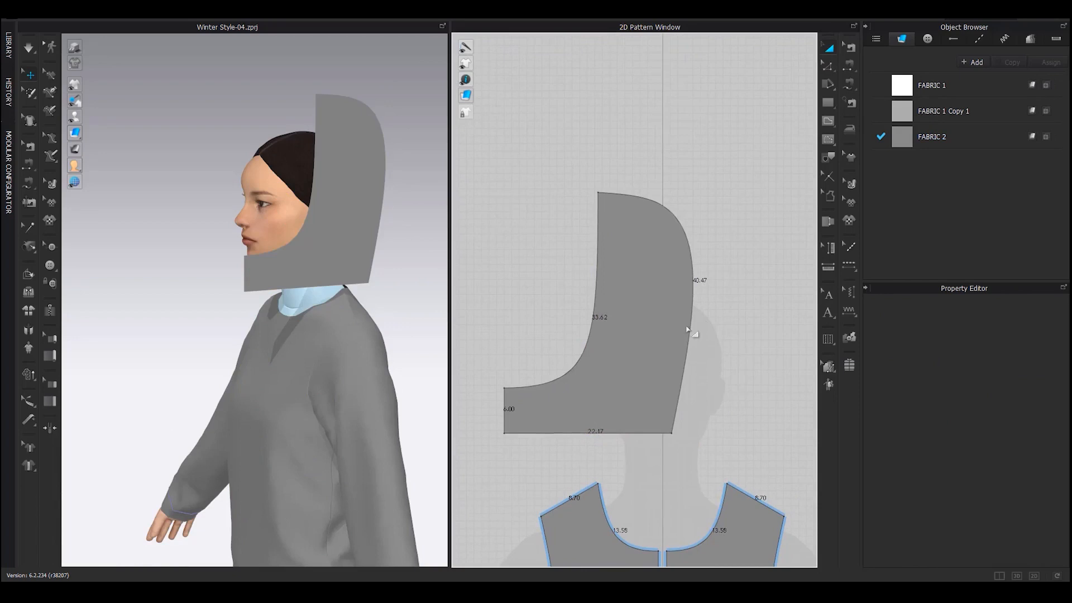
pyautogui.click(637, 334)
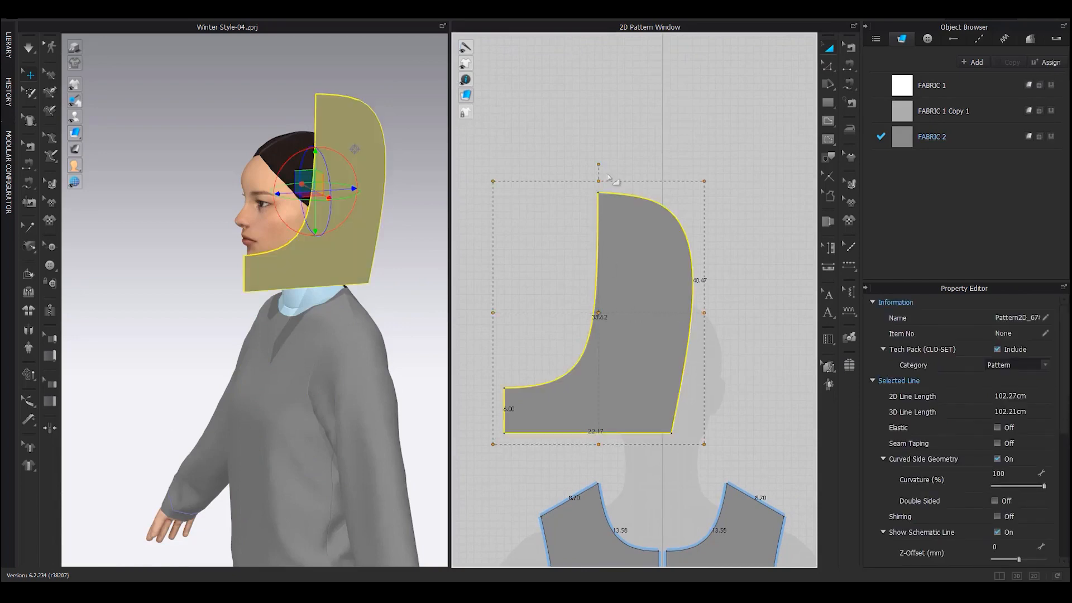
pyautogui.moveTo(595, 183); pyautogui.dragTo(598, 173)
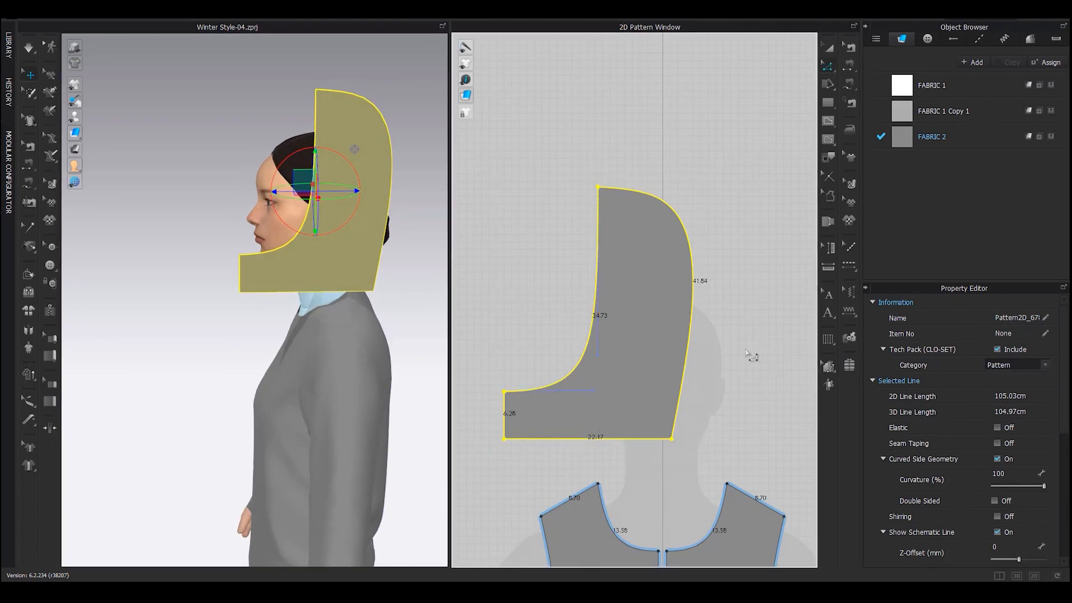
pyautogui.click(742, 317)
pyautogui.scroll(-5, 742, 317)
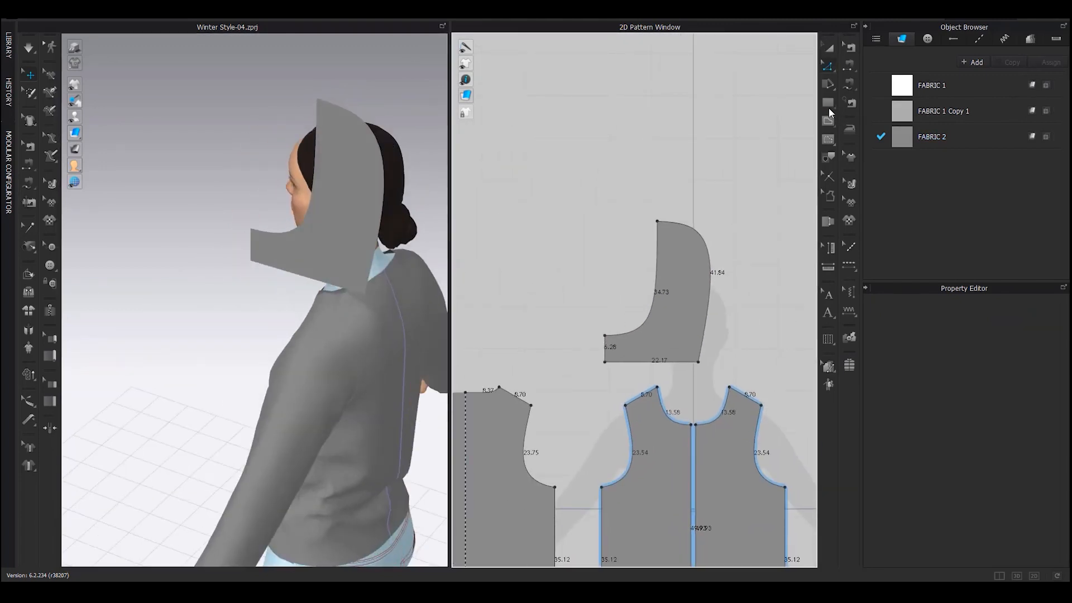
pyautogui.scroll(5, 711, 296)
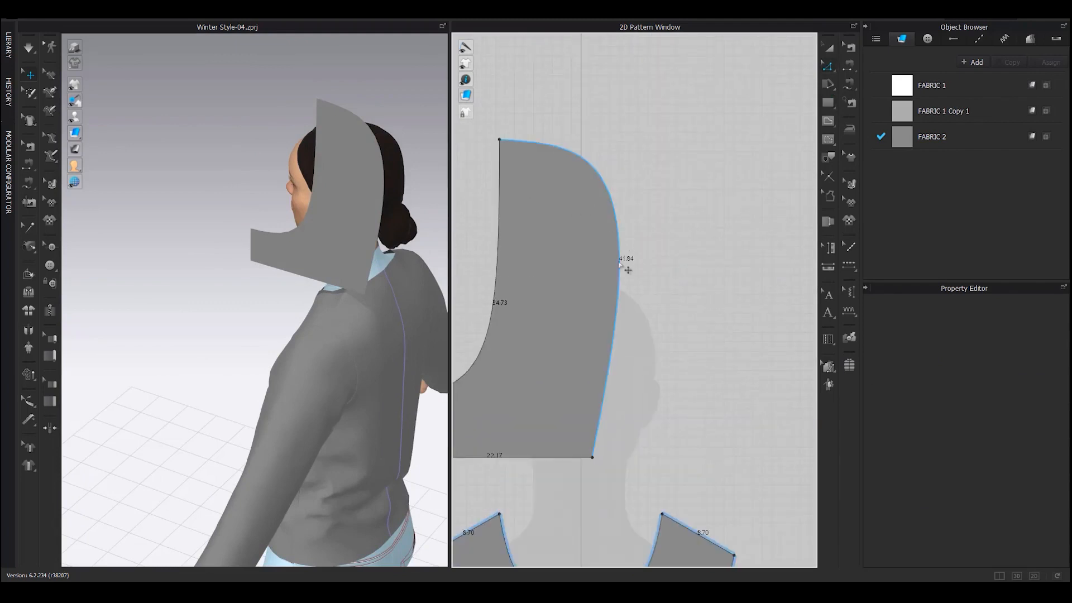
# Draw a 41.8 cm wide rectangle strip matching the hood's 41.84 cm back edge
pyautogui.click(619, 264)
pyautogui.click(828, 103)
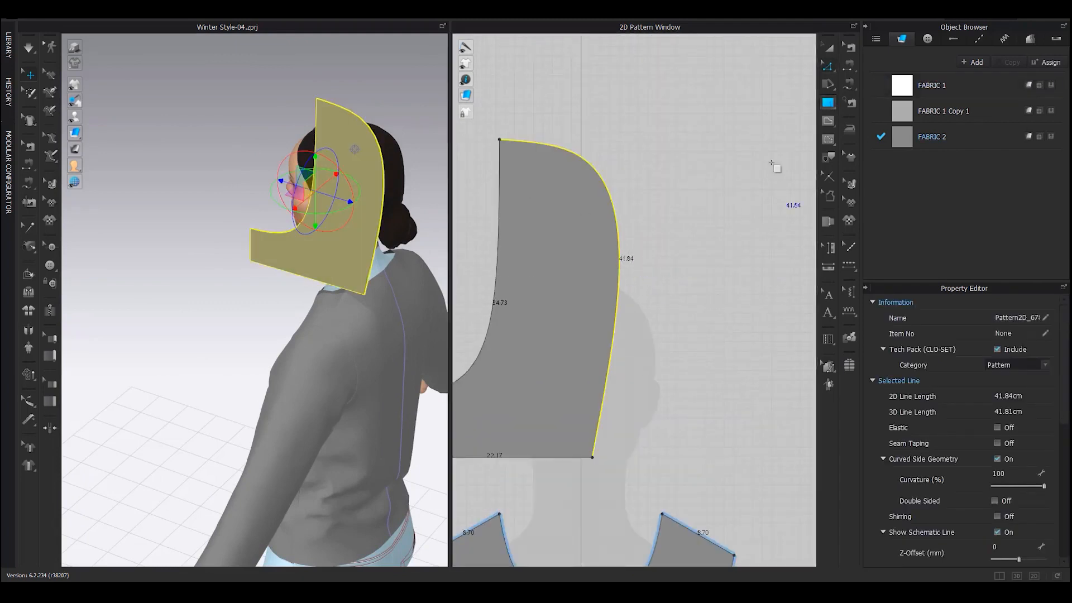
pyautogui.moveTo(692, 249); pyautogui.dragTo(638, 262, button='middle')
pyautogui.click(685, 332)
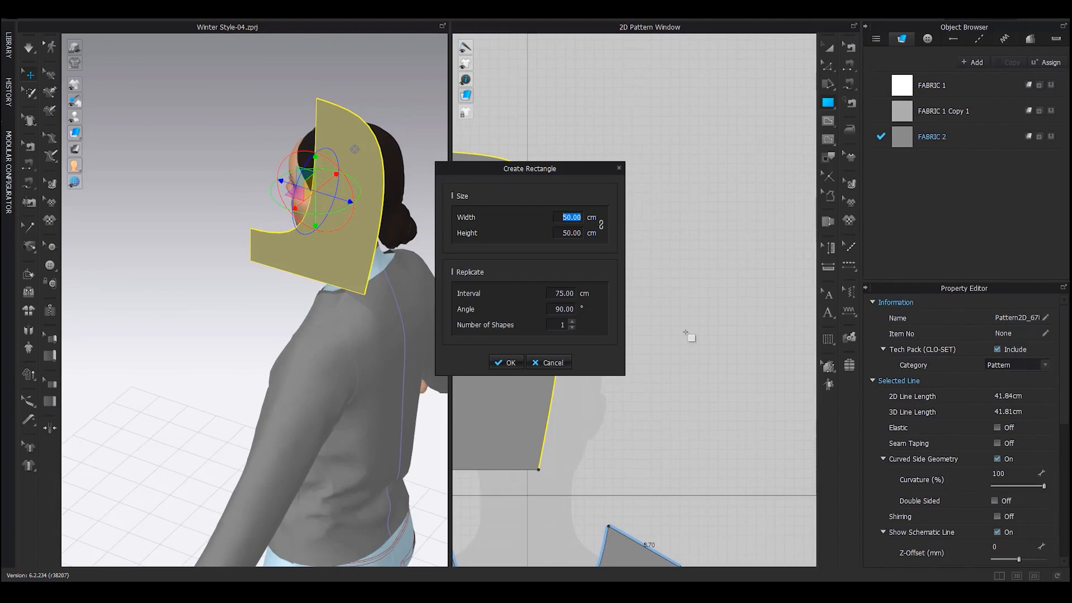
pyautogui.write('41')
pyautogui.write('.8')
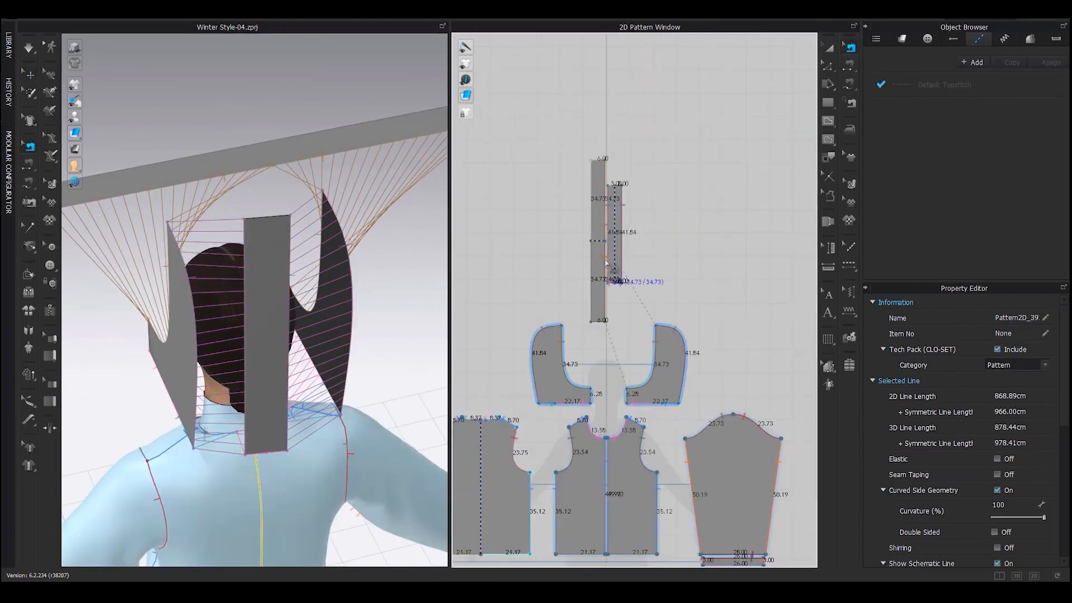
# Drag the strip's seam endpoint down along the hood edge
pyautogui.click(608, 262)
pyautogui.scroll(3, 608, 254)
pyautogui.scroll(5, 606, 238)
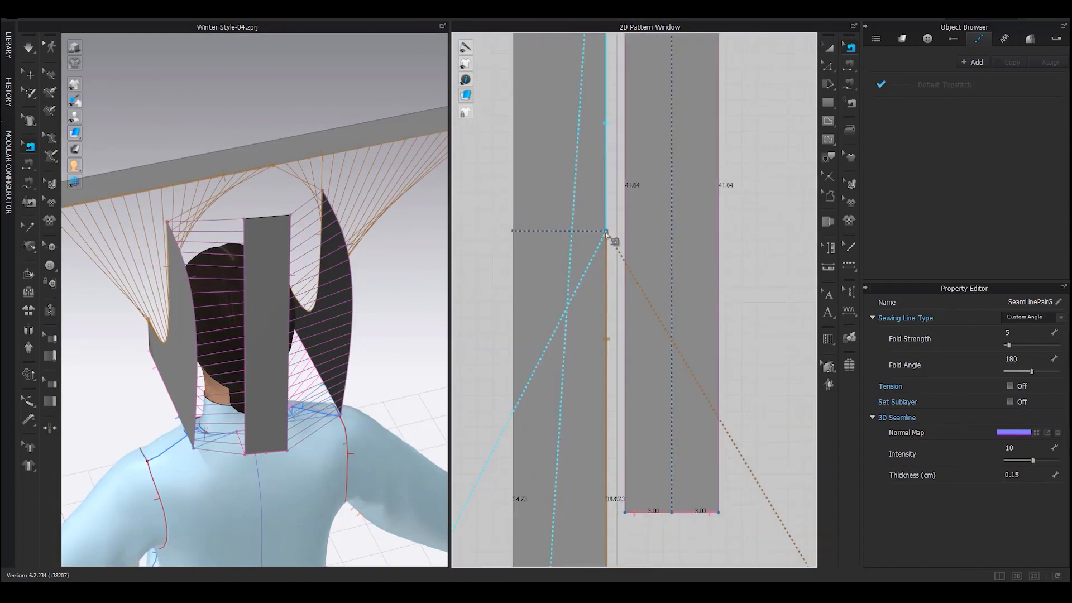
pyautogui.moveTo(606, 232); pyautogui.dragTo(596, 298)
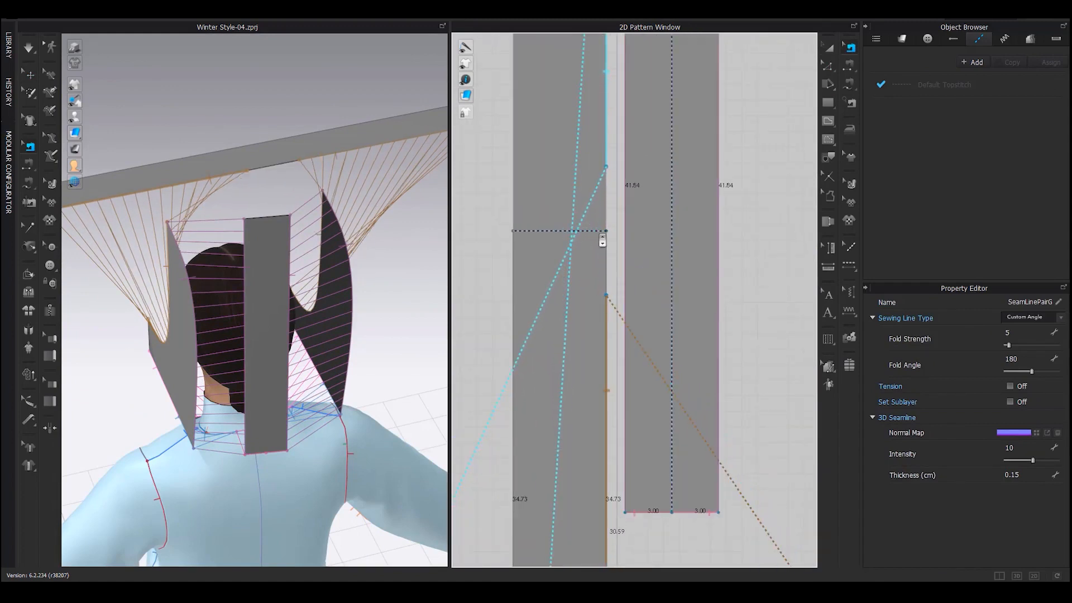
pyautogui.scroll(-5, 582, 323)
# Redo the seam endpoint move, shifting it exactly 3 cm down from the notch
pyautogui.press('a')
pyautogui.click(256, 223)
pyautogui.click(714, 207)
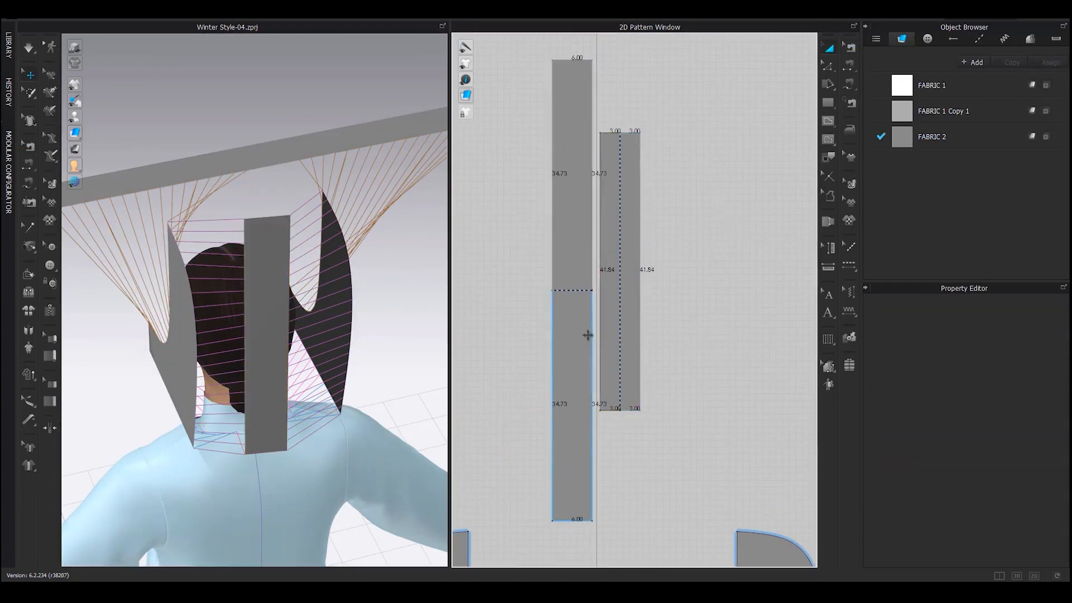
pyautogui.scroll(3, 593, 330)
pyautogui.click(850, 48)
pyautogui.scroll(2, 585, 295)
pyautogui.hotkey('ctrl', 'z')
pyautogui.hotkey('ctrl', 'z')
pyautogui.hotkey('ctrl', 'z')
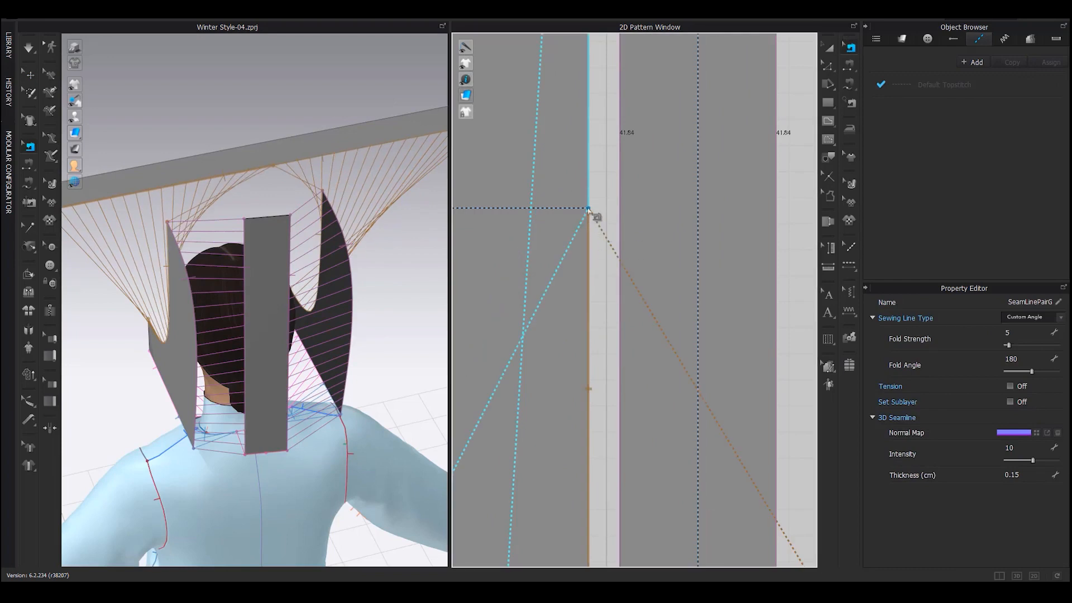
pyautogui.moveTo(588, 208); pyautogui.dragTo(590, 255)
pyautogui.rightClick(590, 255)
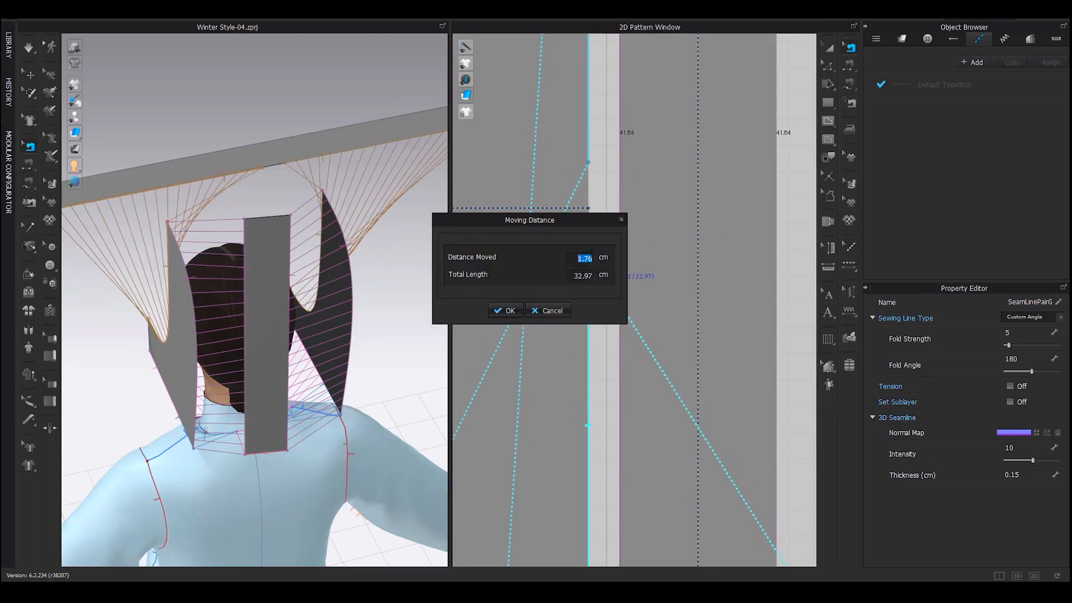
pyautogui.press('Return')
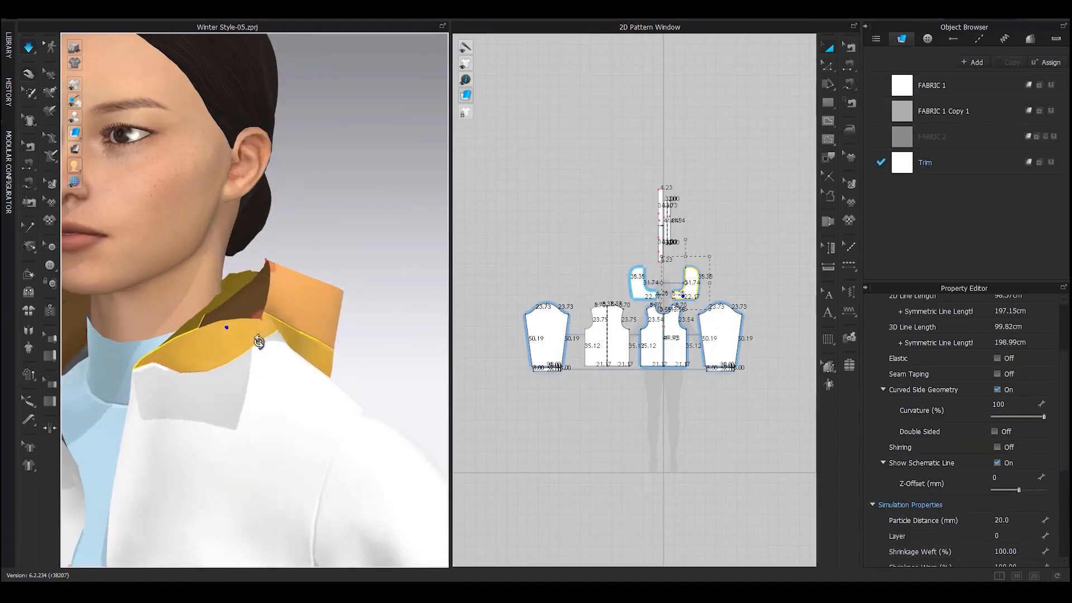
# Orbit around the collar from front and above, pulling it into shape
pyautogui.moveTo(258, 337); pyautogui.dragTo(270, 356, button='right')
pyautogui.moveTo(274, 268); pyautogui.dragTo(301, 287)
pyautogui.moveTo(301, 287); pyautogui.dragTo(270, 363, button='right')
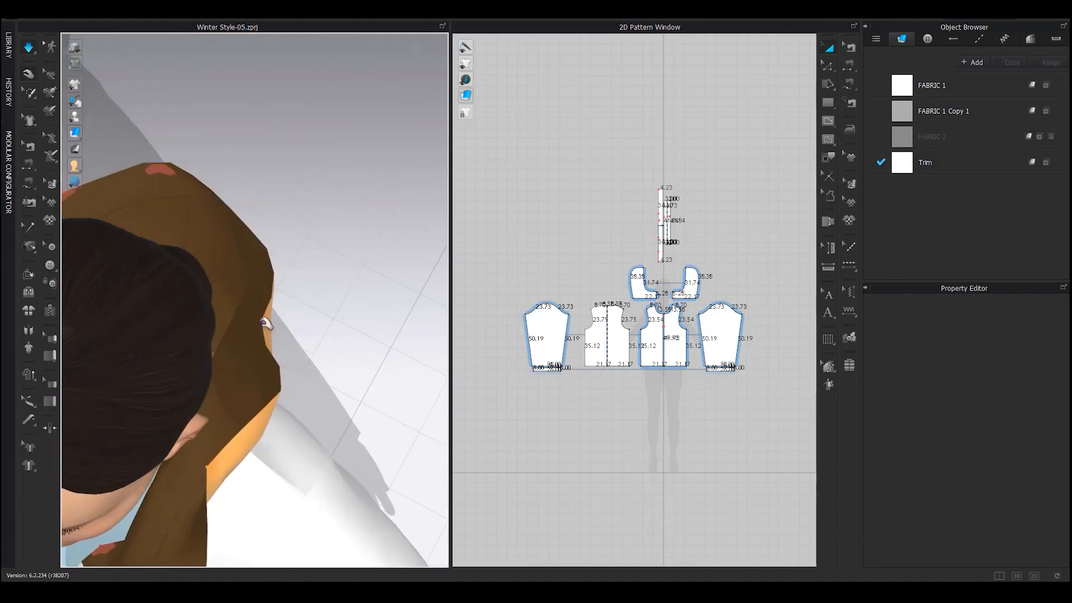
pyautogui.moveTo(273, 302); pyautogui.dragTo(251, 274, button='right')
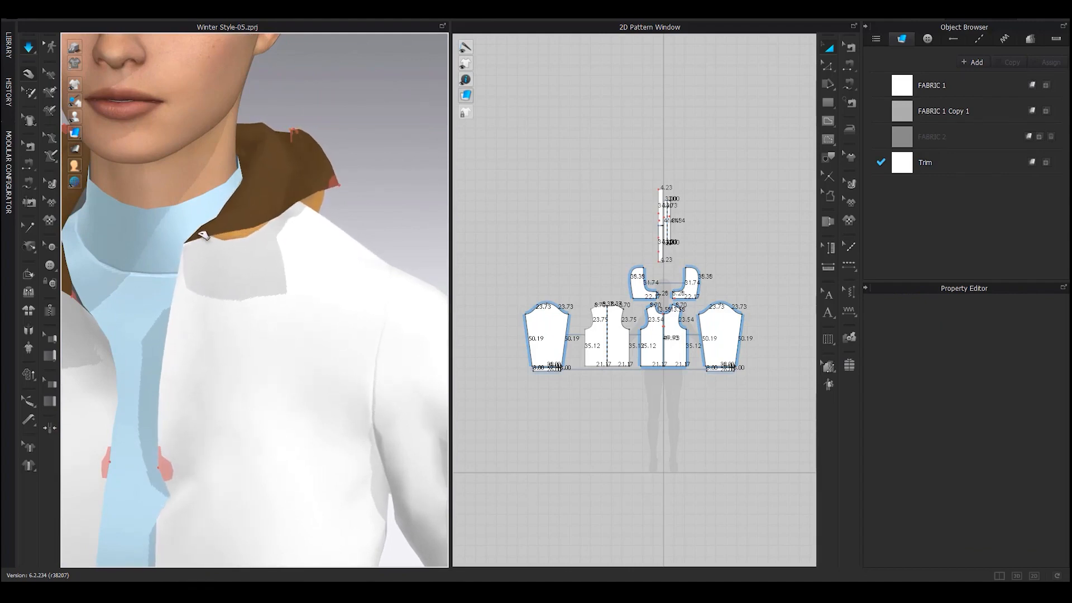
# Orbit around the jacket front, pulling the right front edge to narrow the opening
pyautogui.scroll(-5, 224, 272)
pyautogui.moveTo(208, 367); pyautogui.dragTo(241, 304, button='middle')
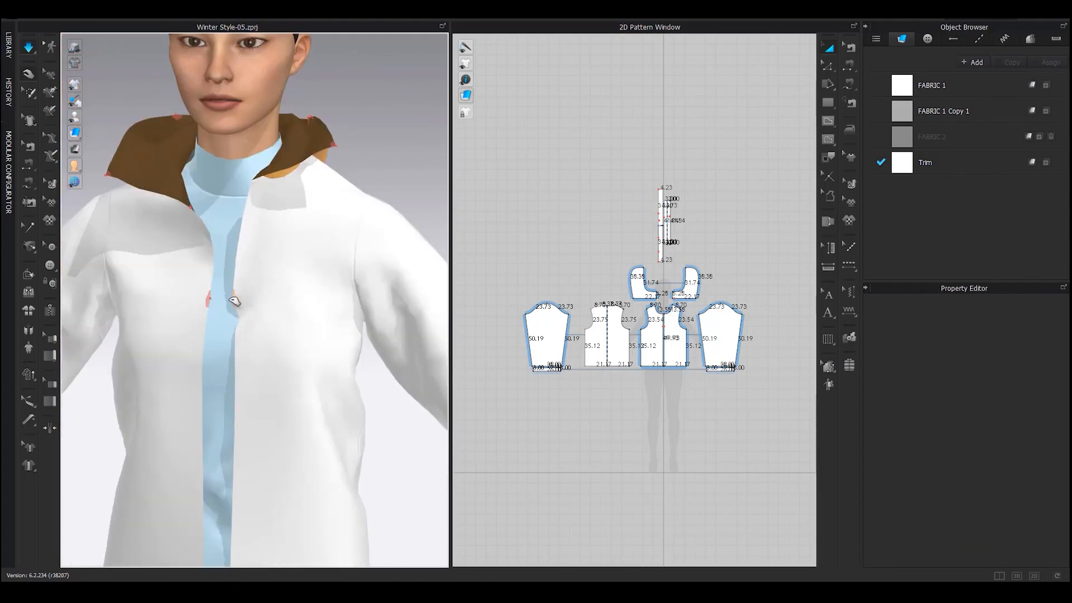
pyautogui.moveTo(230, 299); pyautogui.dragTo(223, 298)
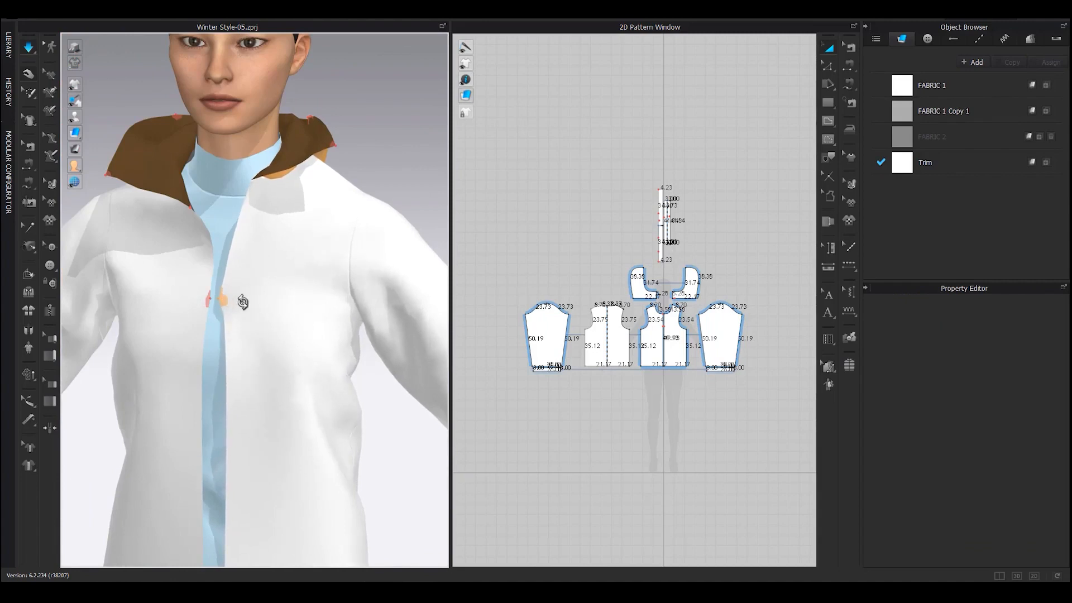
pyautogui.moveTo(242, 301); pyautogui.dragTo(320, 345, button='right')
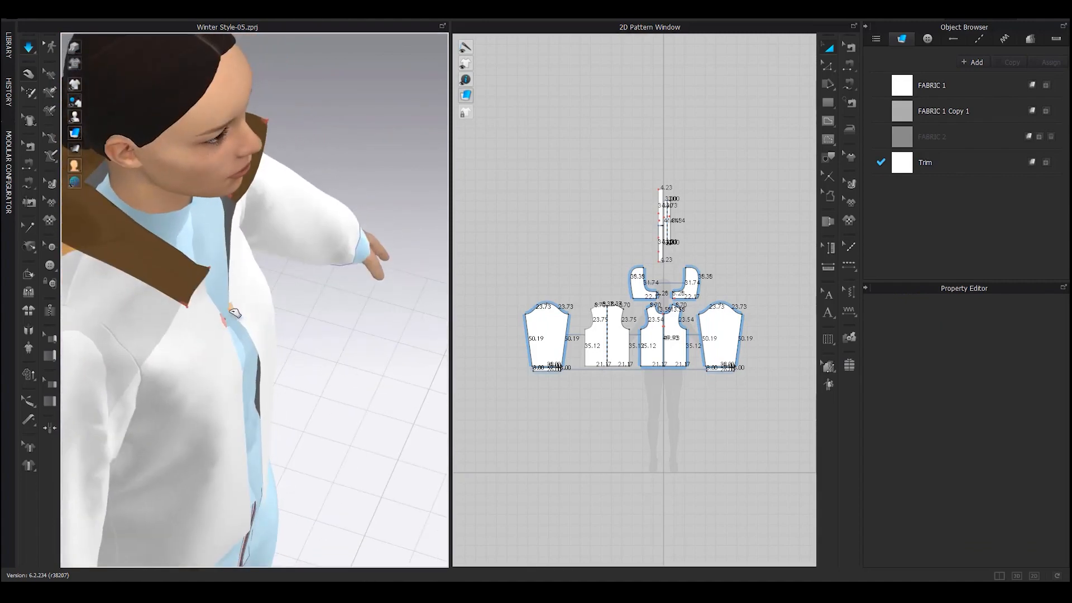
pyautogui.moveTo(235, 316); pyautogui.dragTo(143, 318, button='right')
pyautogui.scroll(2, 222, 315)
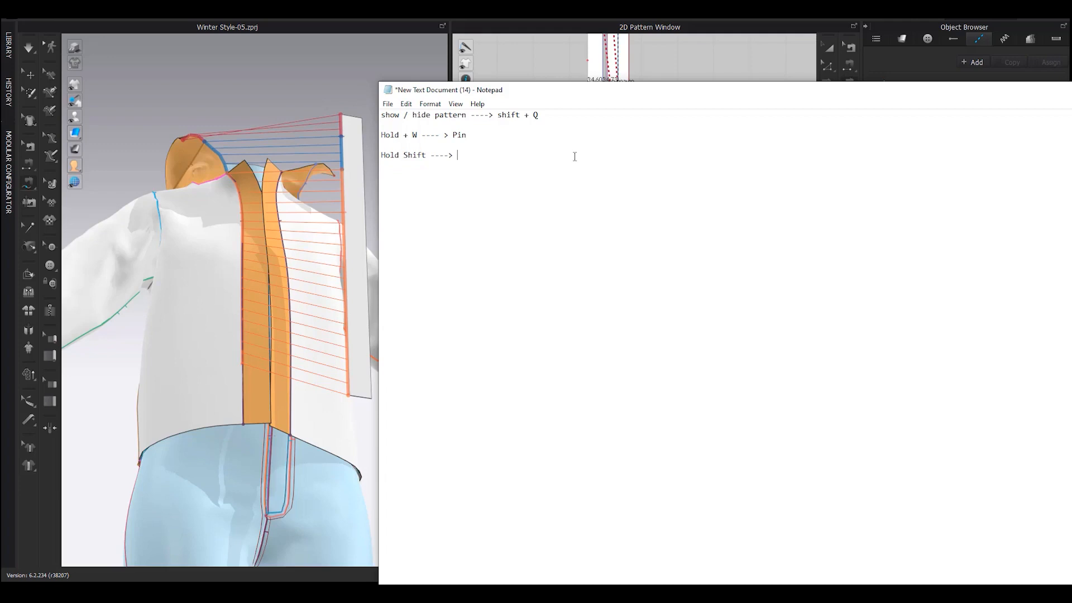
# Write 'Hold Shift ---->' on a new line under 'Hold + W ----> Pin' in Notepad
pyautogui.click(474, 161)
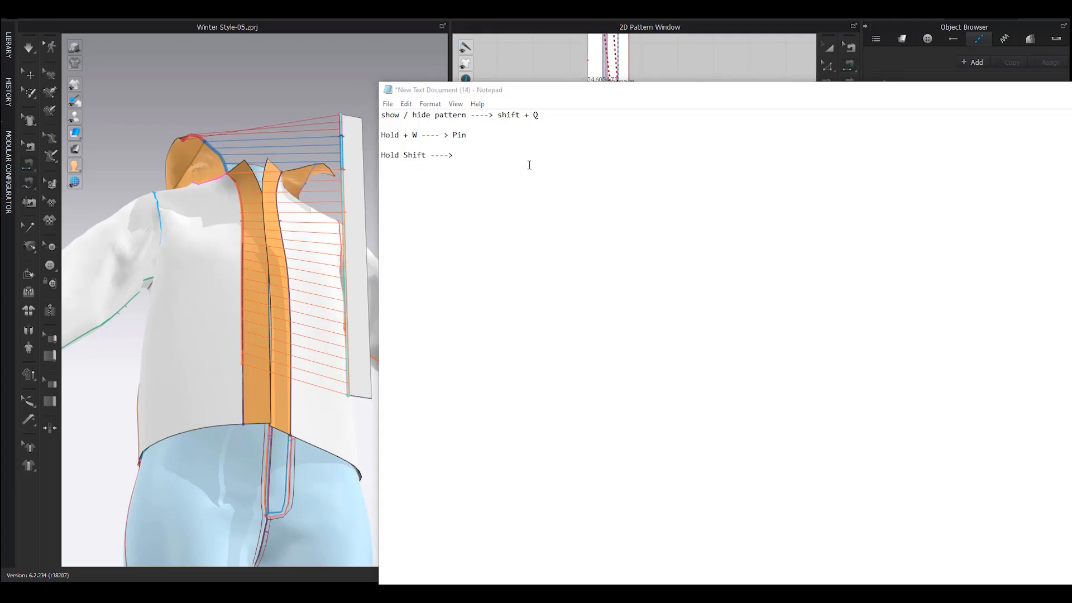
pyautogui.click(469, 156)
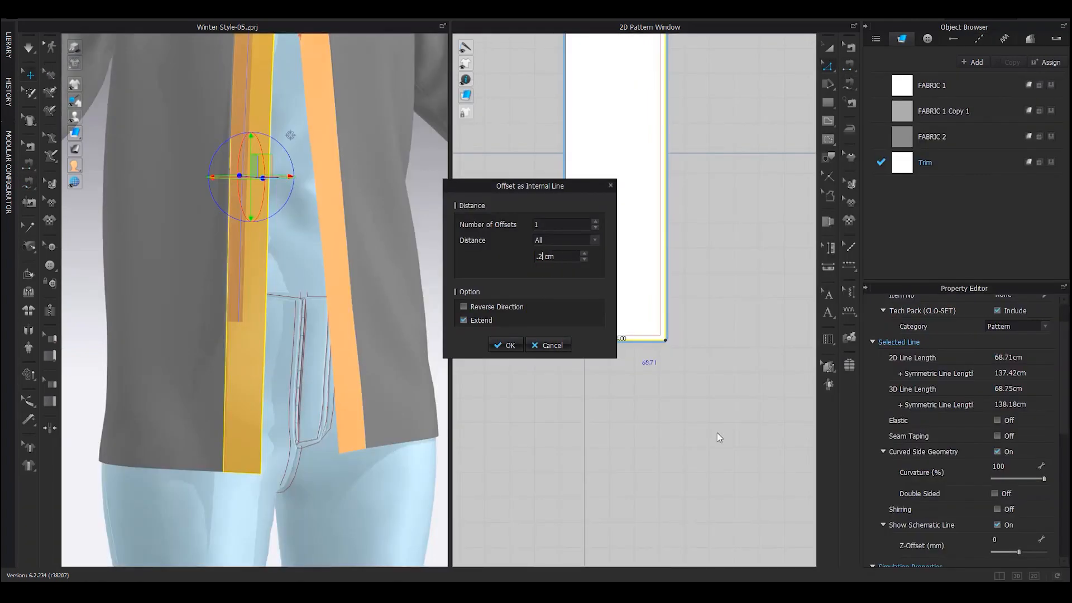
# Confirm the 0.2 cm internal offset line and select the Trim strip's outer edge
pyautogui.press('Return')
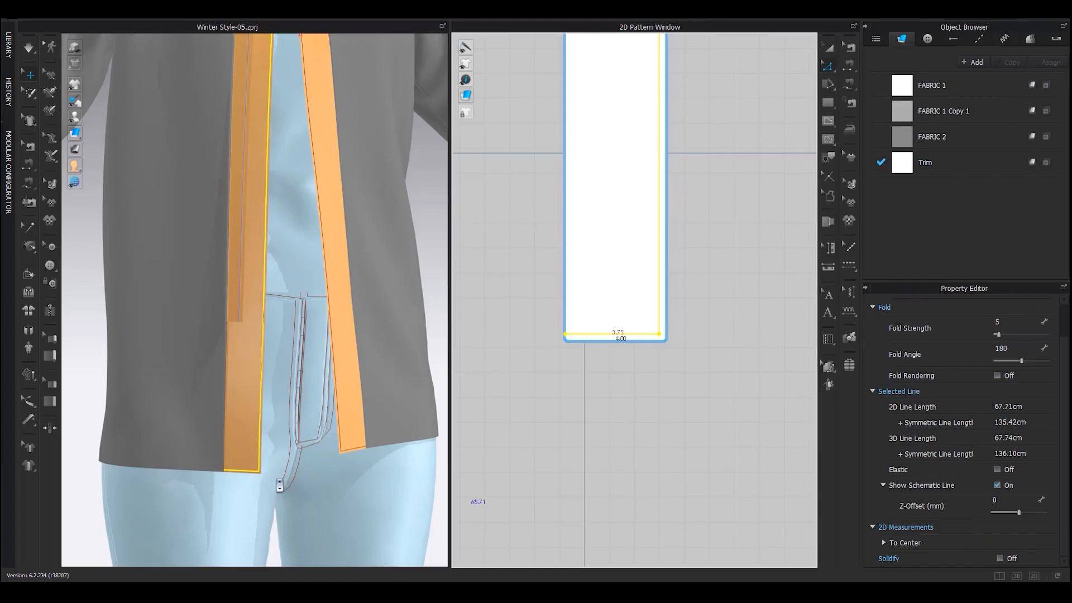
pyautogui.scroll(2, 276, 480)
pyautogui.moveTo(277, 480); pyautogui.dragTo(295, 420, button='middle')
pyautogui.click(672, 446)
pyautogui.scroll(-1, 660, 365)
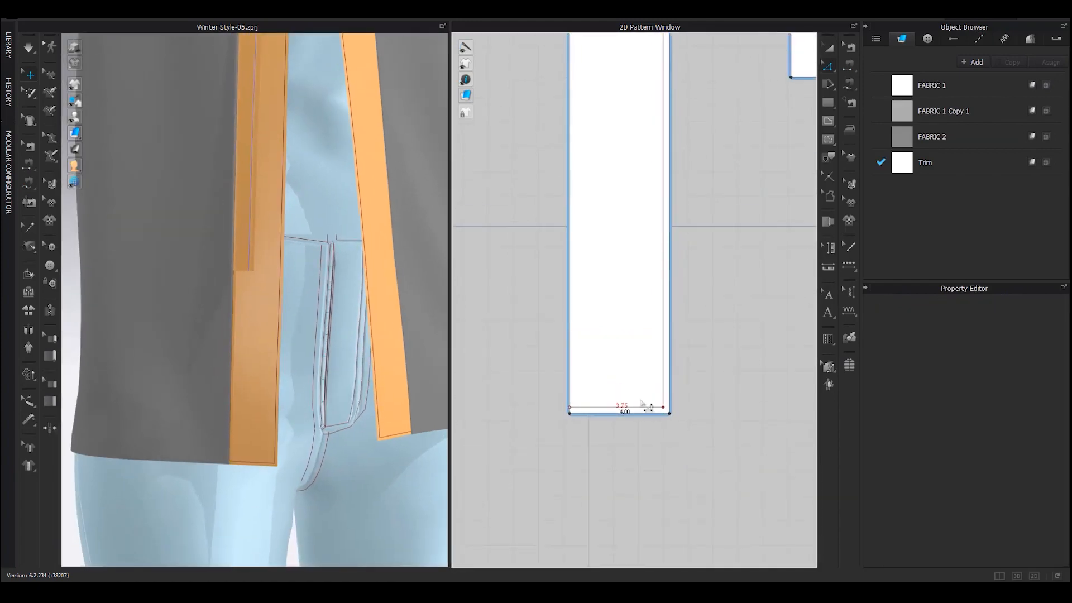
pyautogui.click(642, 407)
# Offset the Trim strip edge 1.5 cm inward as a second internal line
pyautogui.scroll(-2, 643, 412)
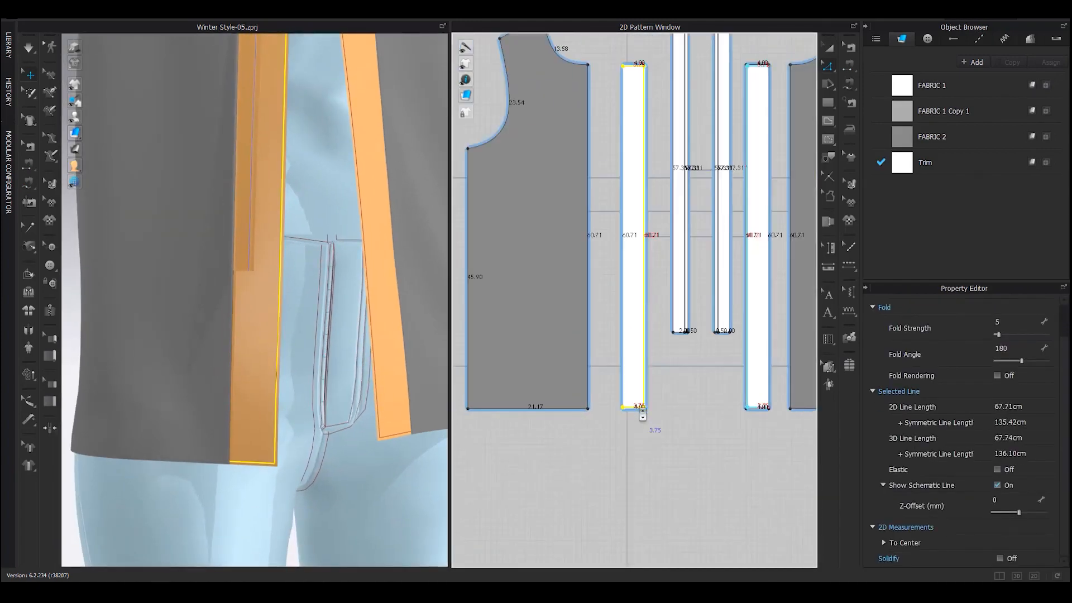
pyautogui.scroll(3, 642, 412)
pyautogui.rightClick(642, 409)
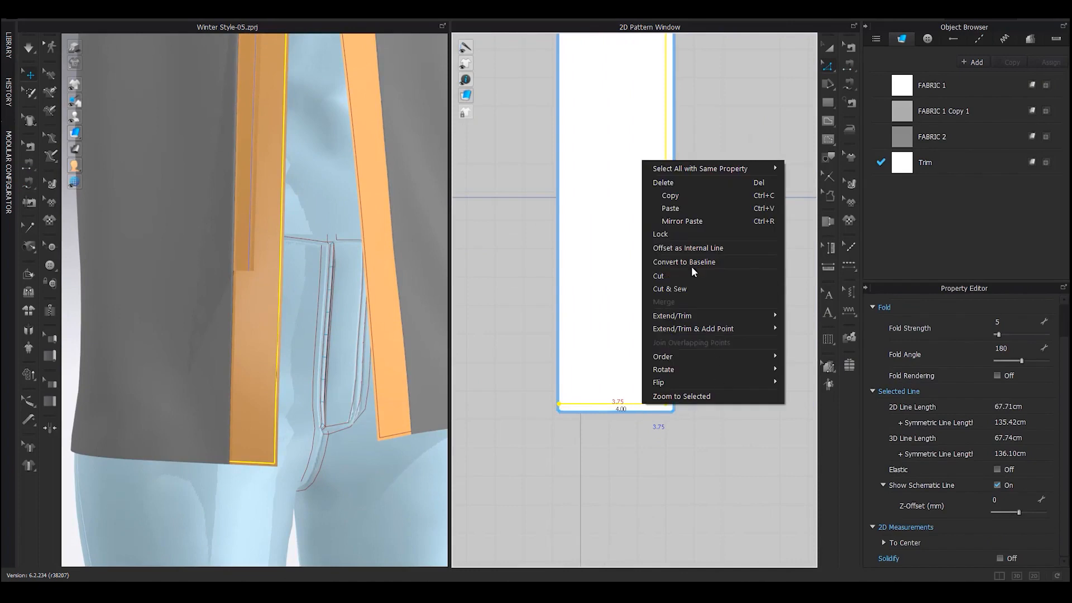
pyautogui.click(691, 247)
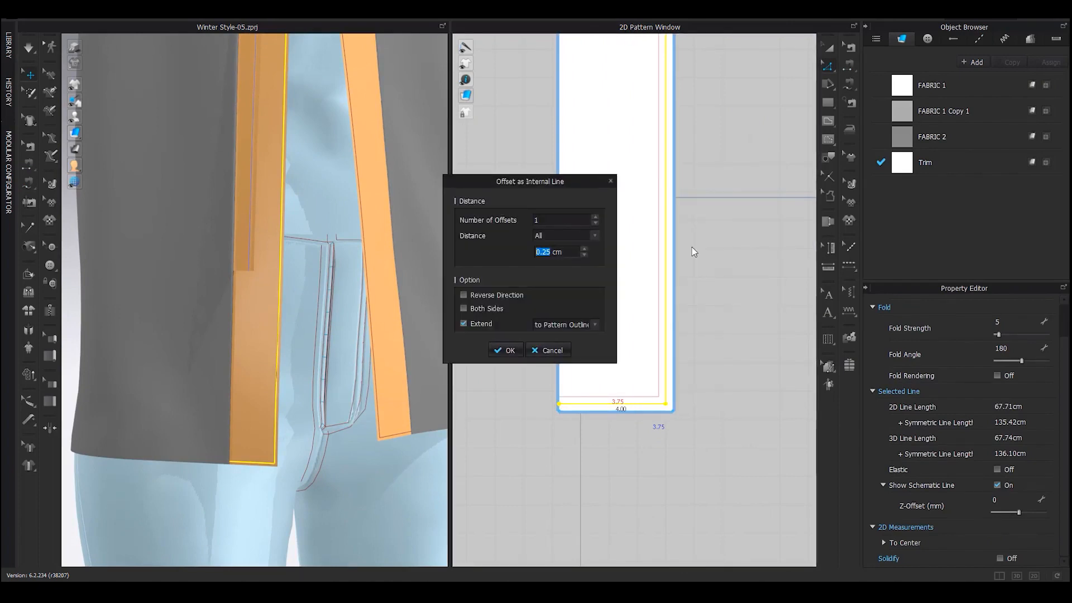
pyautogui.write('.5')
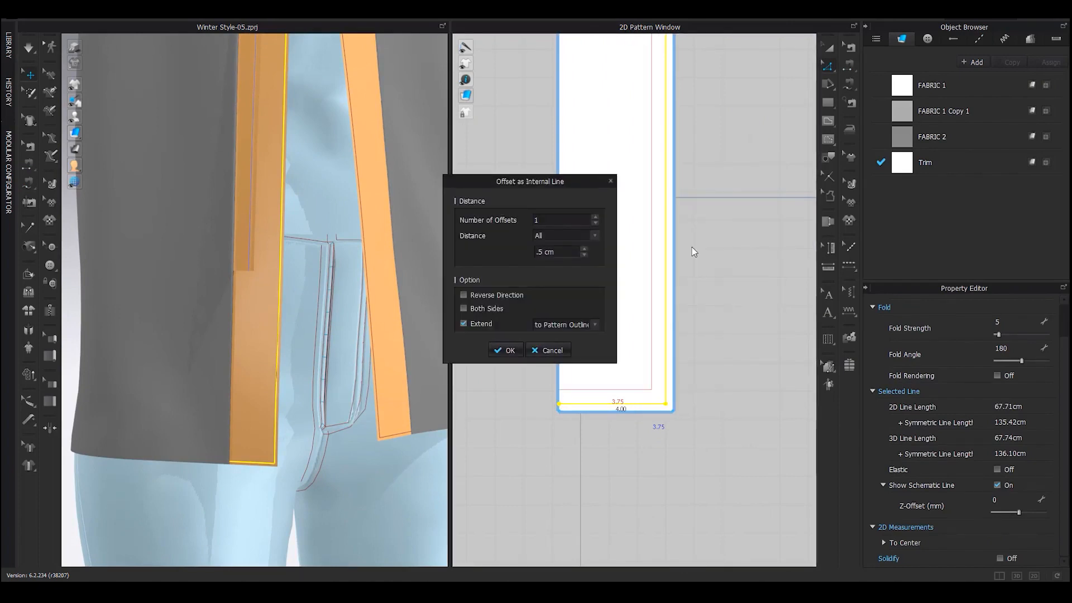
pyautogui.press('BackSpace')
pyautogui.press('BackSpace')
pyautogui.write('1')
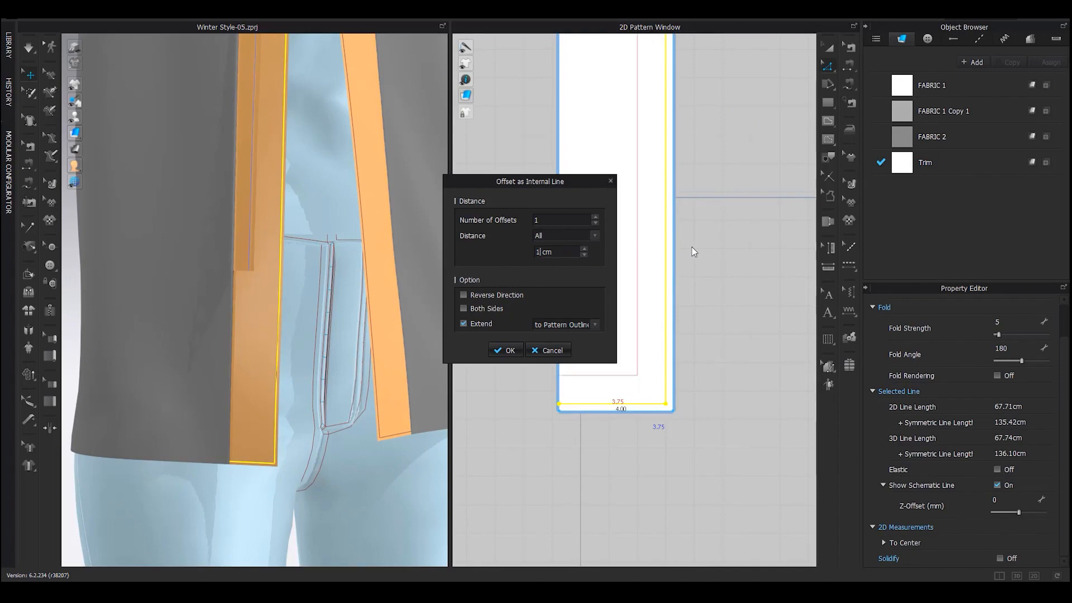
pyautogui.write('.5')
pyautogui.press('Return')
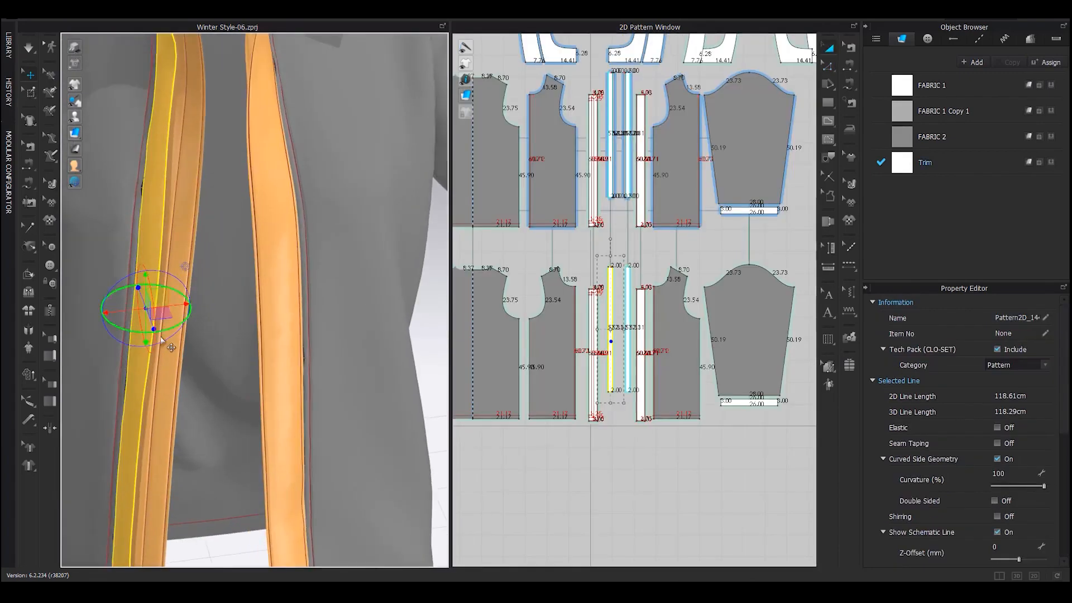
pyautogui.moveTo(83, 335)
pyautogui.mouseDown(button='right')
pyautogui.moveTo(84, 279)
pyautogui.moveTo(94, 321)
pyautogui.mouseUp(button='right')
# Select the 4.00 front strip and the two 2.00 strips together in the 2D pattern
pyautogui.scroll(6, 642, 302)
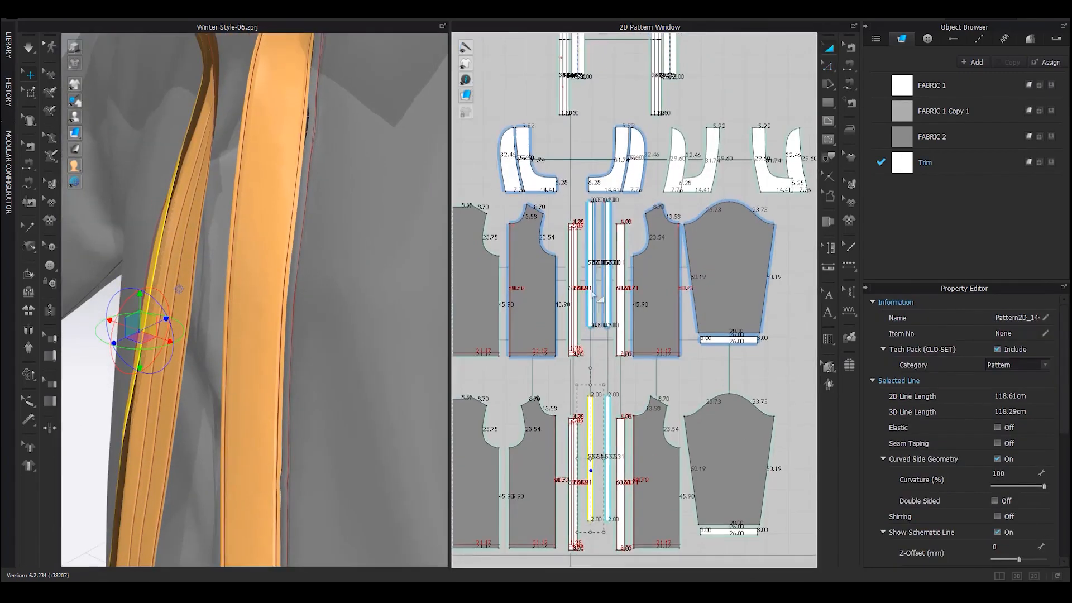
pyautogui.click(658, 307)
pyautogui.scroll(4, 594, 319)
pyautogui.keyDown('shift'); pyautogui.click(574, 325); pyautogui.keyUp('shift')
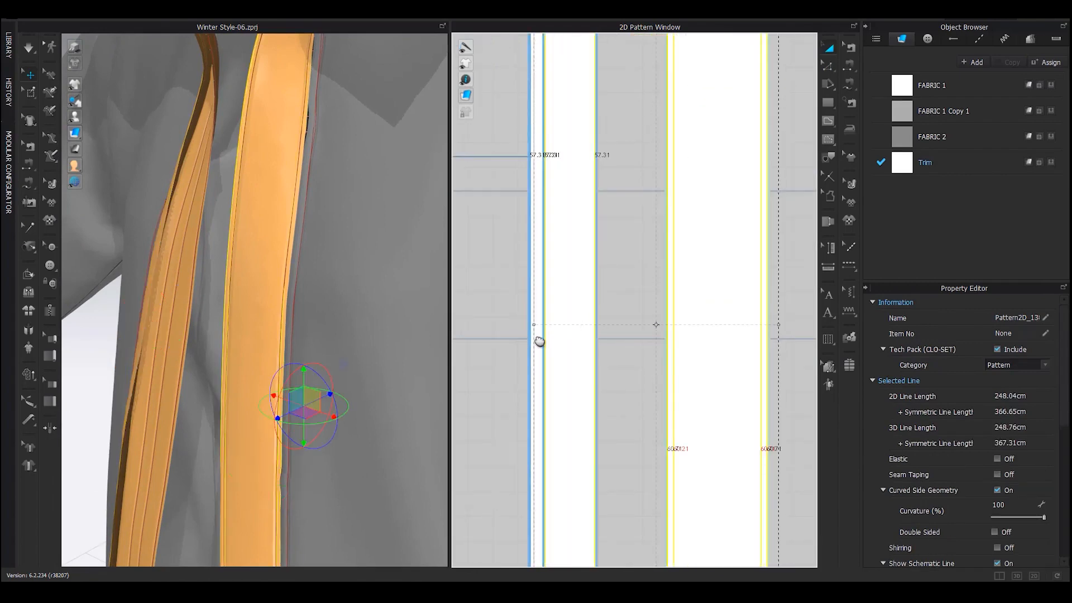
pyautogui.moveTo(538, 339); pyautogui.dragTo(661, 313, button='middle')
pyautogui.scroll(-5, 661, 313)
pyautogui.scroll(4, 565, 311)
pyautogui.keyDown('shift'); pyautogui.click(642, 309); pyautogui.keyUp('shift')
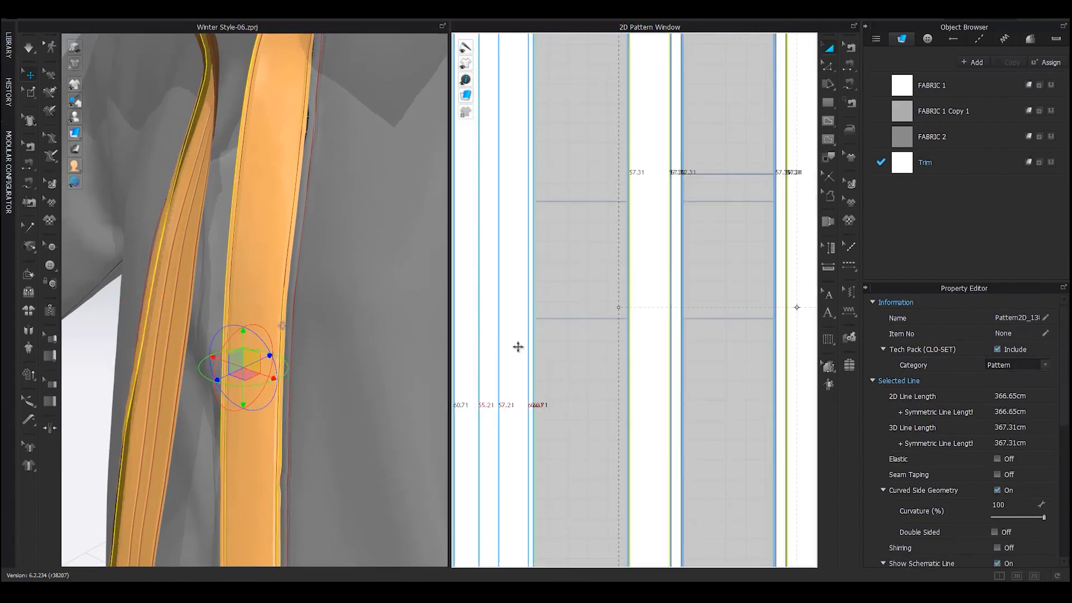
pyautogui.keyDown('shift'); pyautogui.click(518, 346); pyautogui.keyUp('shift')
pyautogui.scroll(-3, 260, 292)
# Flip Normal on the selected strips in 3D, then check both sides of the collar
pyautogui.moveTo(261, 184); pyautogui.dragTo(263, 255, button='middle')
pyautogui.moveTo(263, 255); pyautogui.dragTo(230, 256, button='right')
pyautogui.moveTo(229, 256); pyautogui.dragTo(253, 324, button='middle')
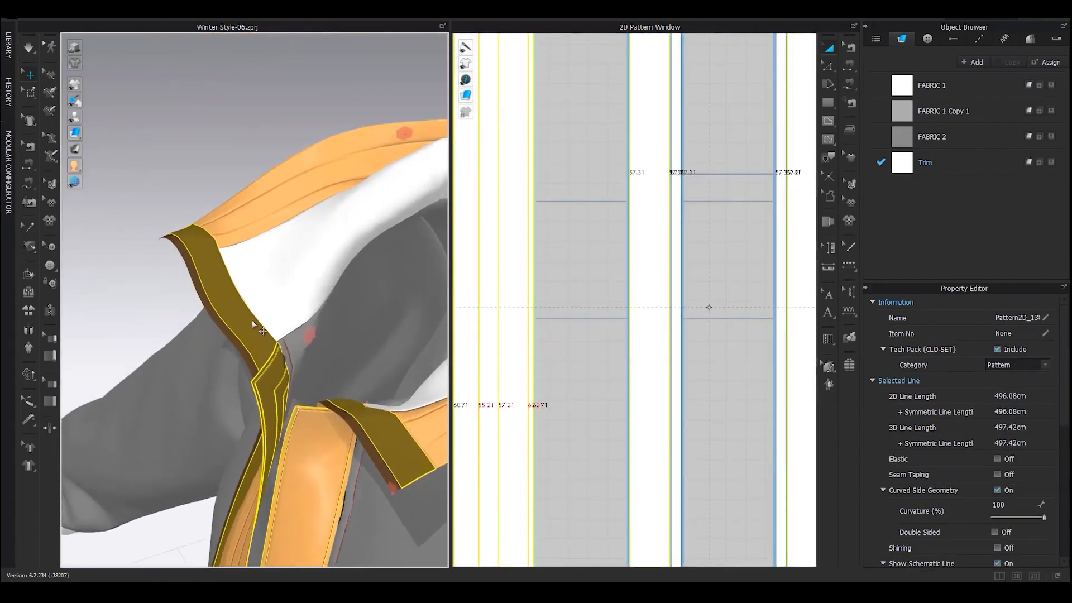
pyautogui.scroll(2, 254, 324)
pyautogui.rightClick(229, 310)
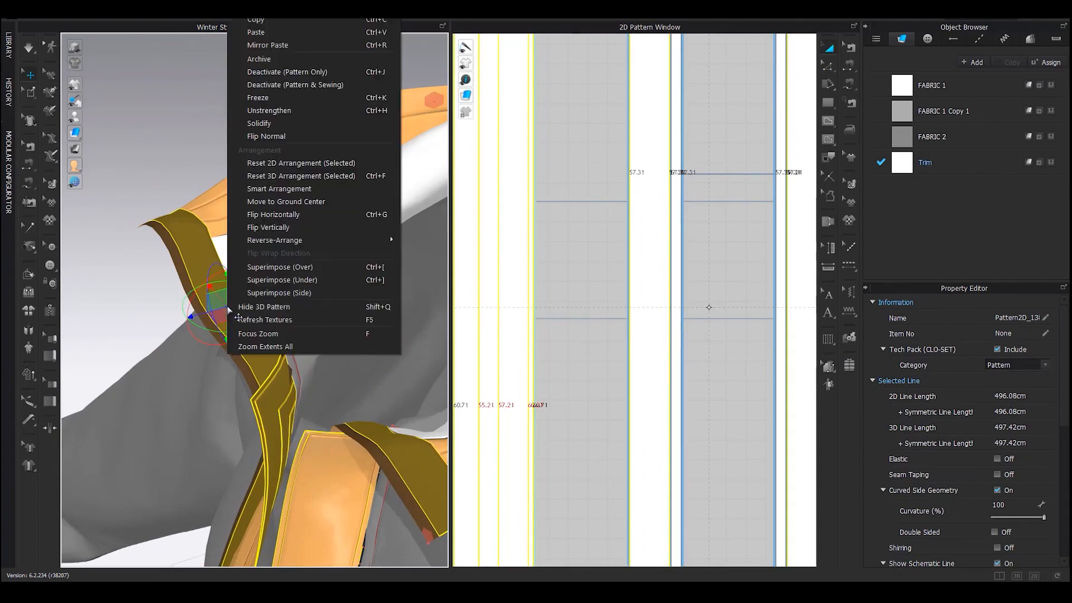
pyautogui.click(266, 136)
pyautogui.scroll(2, 197, 285)
pyautogui.moveTo(195, 286); pyautogui.dragTo(284, 329, button='right')
pyautogui.moveTo(324, 207); pyautogui.dragTo(196, 296, button='right')
pyautogui.scroll(-3, 212, 282)
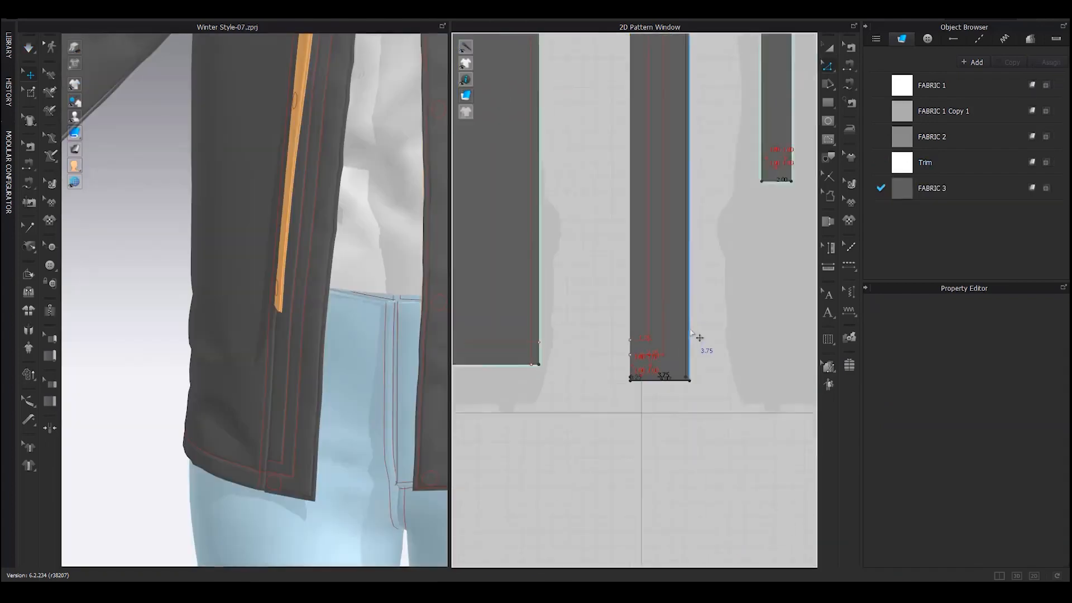
# Select the left front strip and set its shrinkage to weft 104% and warp 106%
pyautogui.scroll(-3, 692, 334)
pyautogui.moveTo(694, 280); pyautogui.dragTo(696, 514, button='middle')
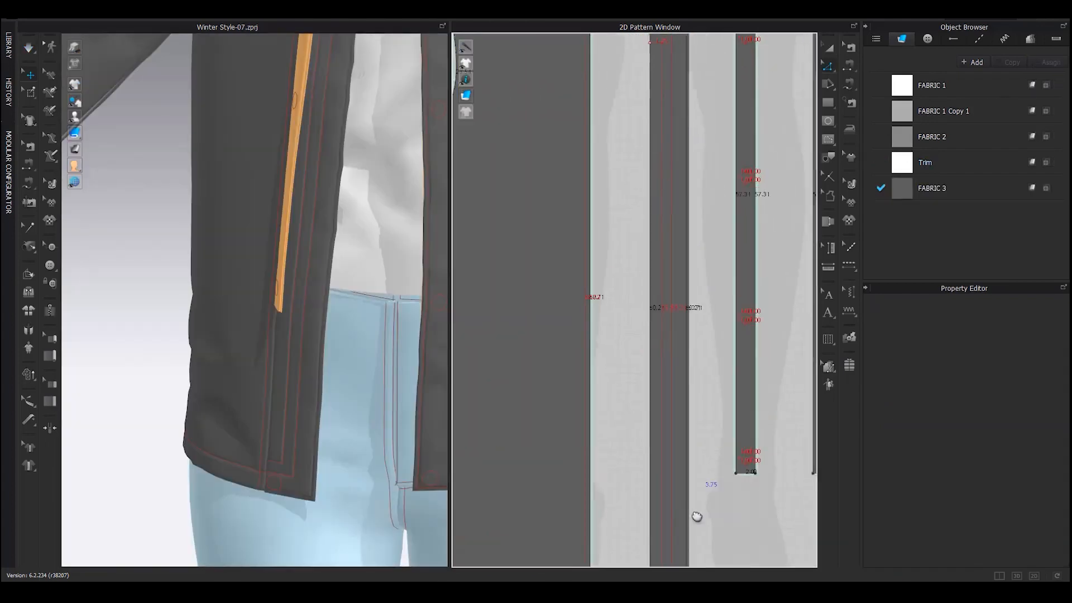
pyautogui.moveTo(724, 201); pyautogui.dragTo(724, 366, button='middle')
pyautogui.scroll(5, 699, 167)
pyautogui.press('a')
pyautogui.moveTo(673, 262); pyautogui.dragTo(758, 259)
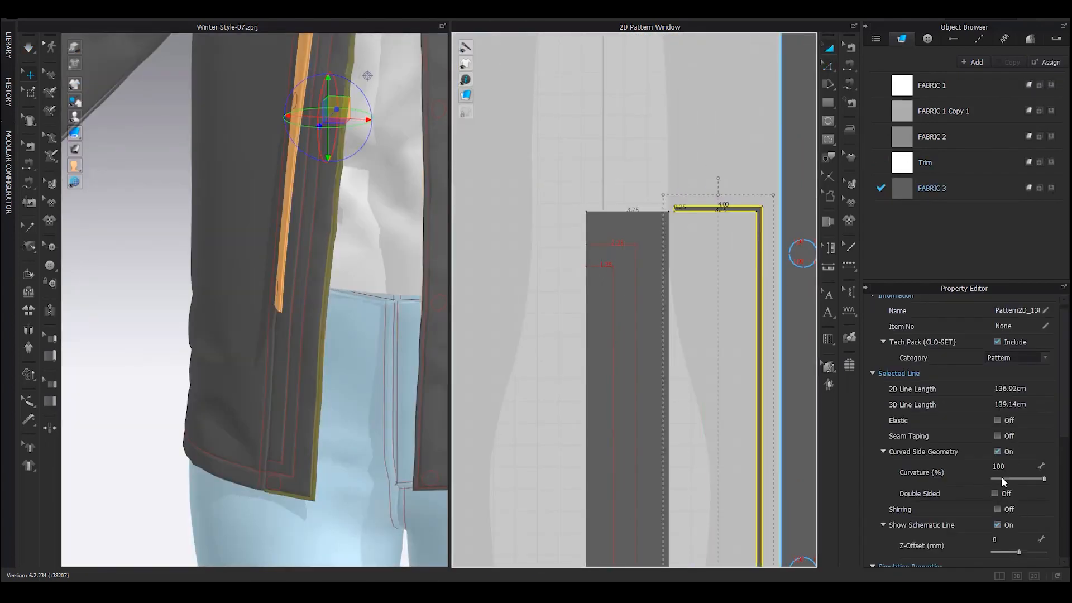
pyautogui.scroll(-5, 1010, 486)
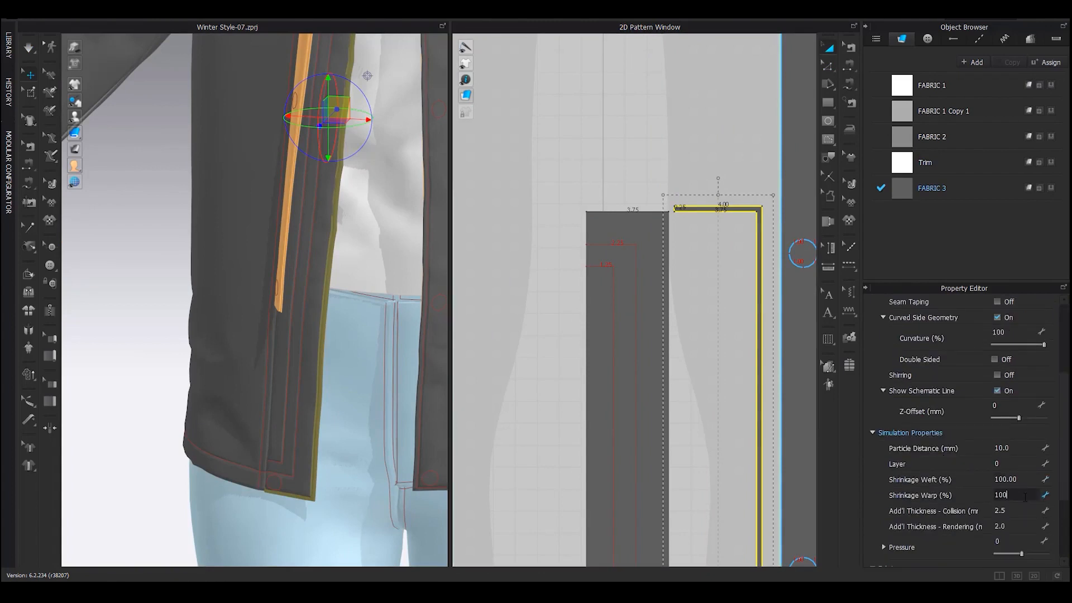
pyautogui.click(651, 338)
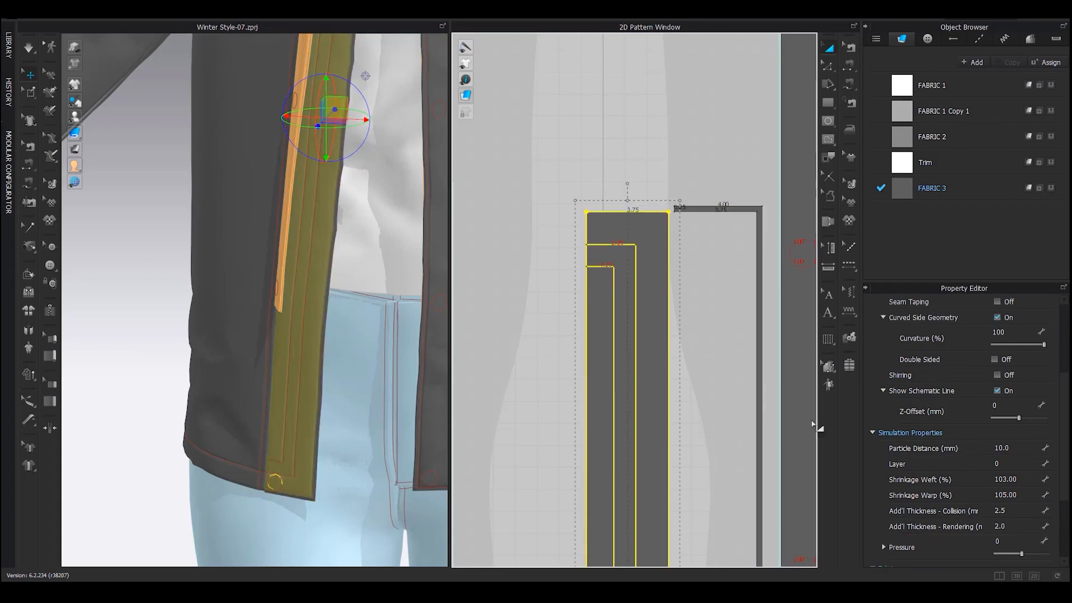
pyautogui.click(1020, 479)
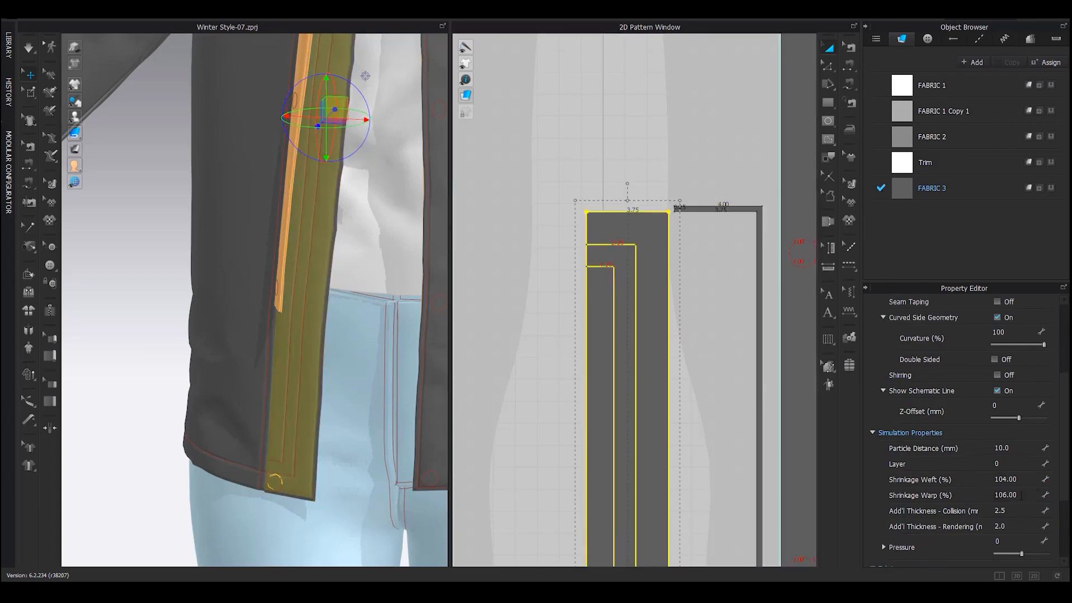
# Clear the selection and run the simulation so the strips settle
pyautogui.scroll(-1, 273, 394)
pyautogui.moveTo(241, 414); pyautogui.dragTo(234, 386, button='middle')
pyautogui.scroll(2, 223, 396)
pyautogui.click(141, 412)
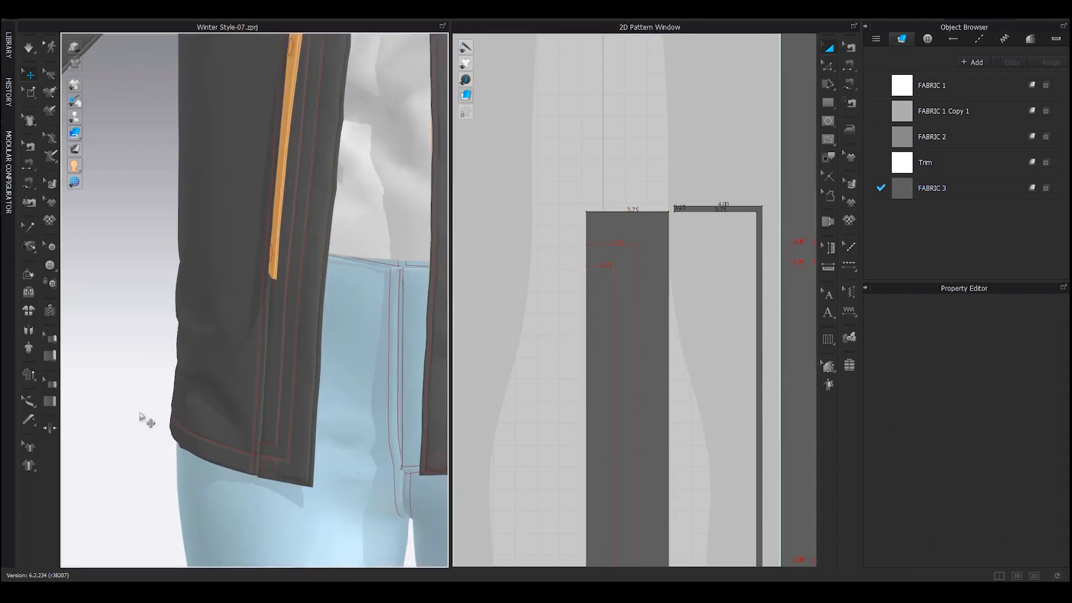
pyautogui.press('space')
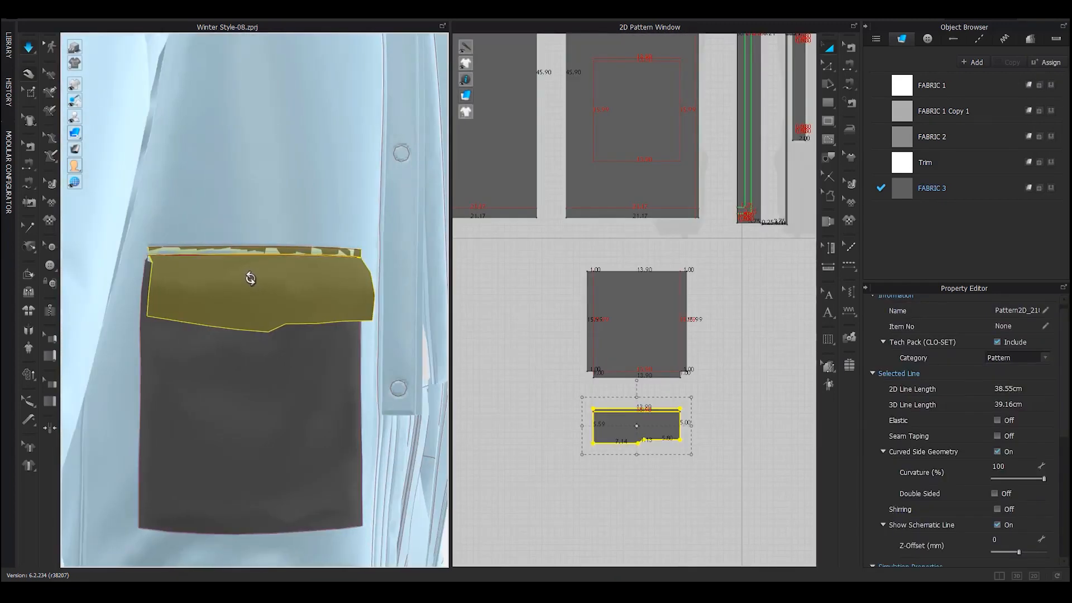
# Unfreeze the body panel above the pocket and simulate briefly so the pocket settles
pyautogui.click(310, 212)
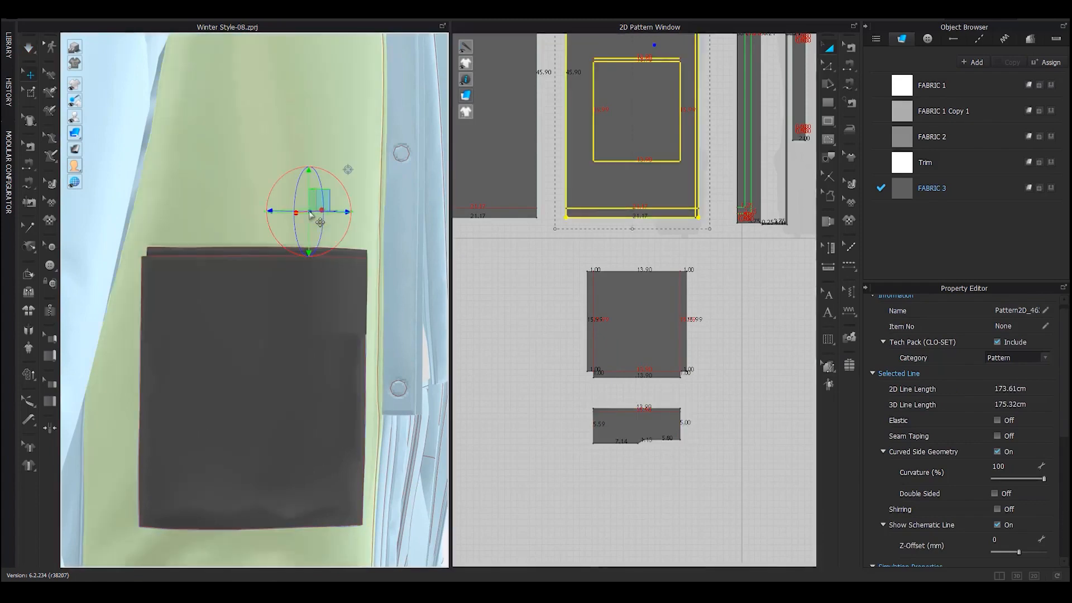
pyautogui.hotkey('ctrl', 'k')
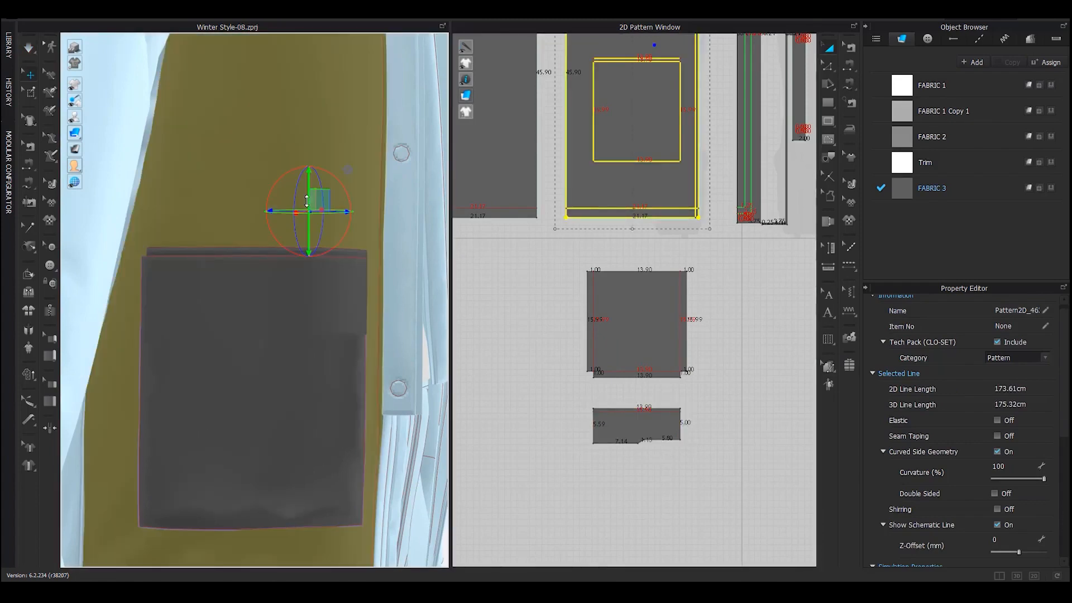
pyautogui.press('space')
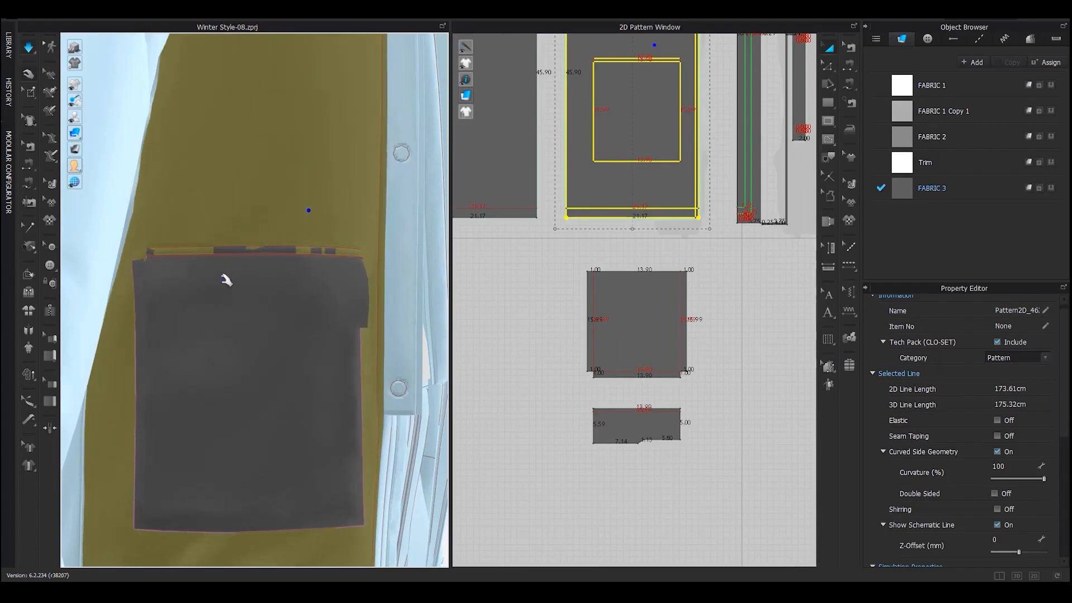
pyautogui.moveTo(226, 280)
pyautogui.mouseDown(button='right')
pyautogui.moveTo(143, 278)
pyautogui.moveTo(283, 275)
pyautogui.moveTo(246, 283)
pyautogui.mouseUp(button='right')
pyautogui.moveTo(263, 142); pyautogui.dragTo(263, 139, button='middle')
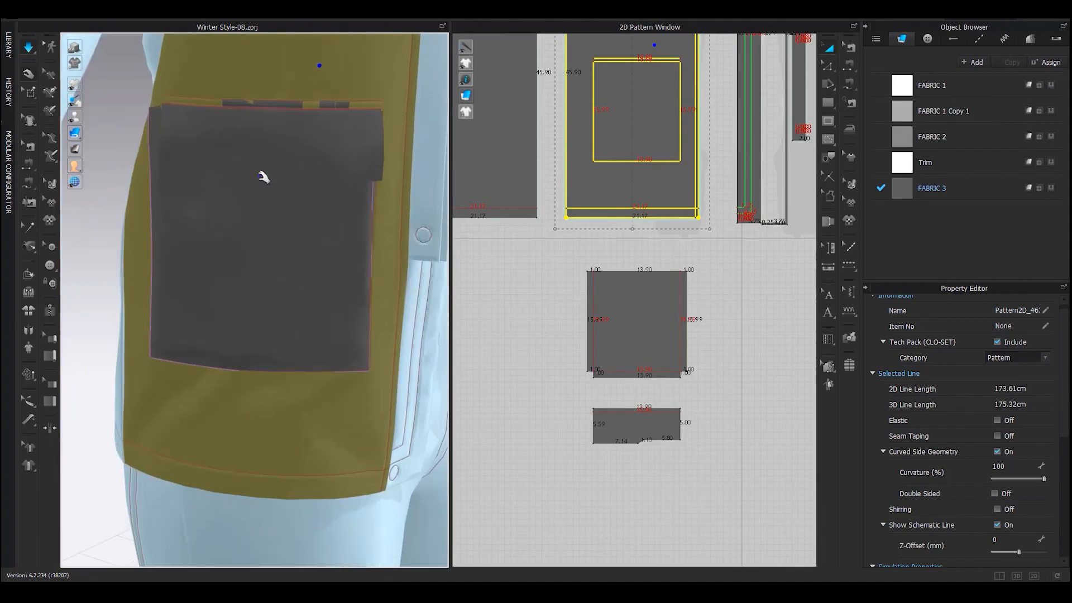
pyautogui.press('space')
# Orbit to face the sleeve pocket and select its flap
pyautogui.scroll(-2, 263, 223)
pyautogui.moveTo(263, 223); pyautogui.dragTo(173, 237, button='right')
pyautogui.click(160, 368)
pyautogui.moveTo(304, 293); pyautogui.dragTo(368, 287, button='right')
pyautogui.moveTo(368, 288); pyautogui.dragTo(321, 316, button='middle')
pyautogui.moveTo(328, 240); pyautogui.dragTo(287, 261, button='right')
pyautogui.click(283, 221)
pyautogui.moveTo(283, 222); pyautogui.dragTo(304, 223, button='right')
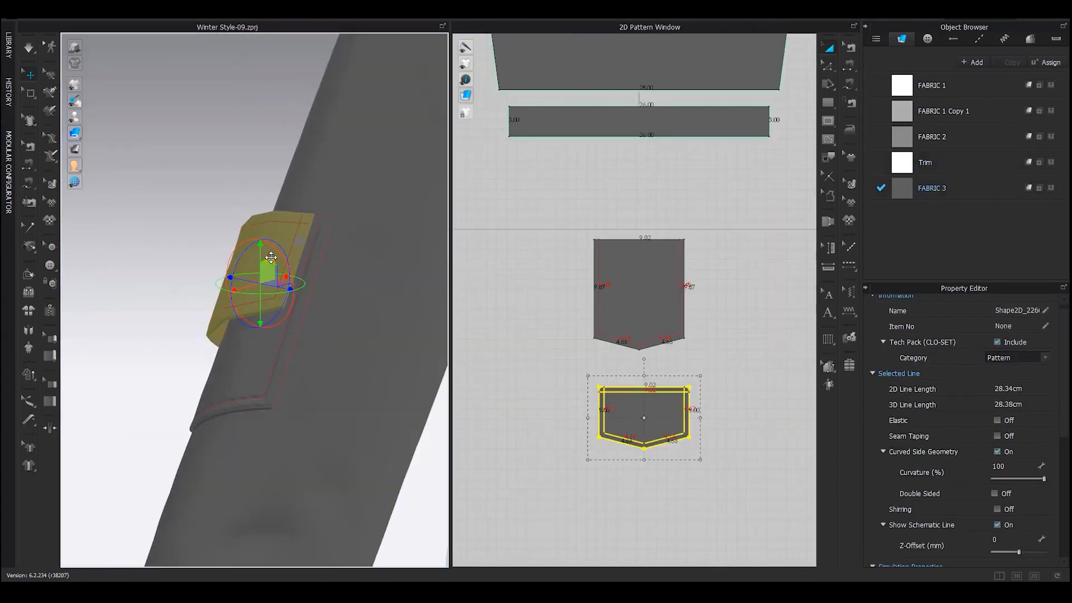
pyautogui.moveTo(313, 223); pyautogui.dragTo(316, 192, button='right')
pyautogui.moveTo(290, 252); pyautogui.dragTo(366, 325, button='right')
# Segment-sew the pocket flap's top edge to the pocket's top edge and inspect the seam
pyautogui.press('z')
pyautogui.moveTo(550, 294); pyautogui.dragTo(549, 324, button='middle')
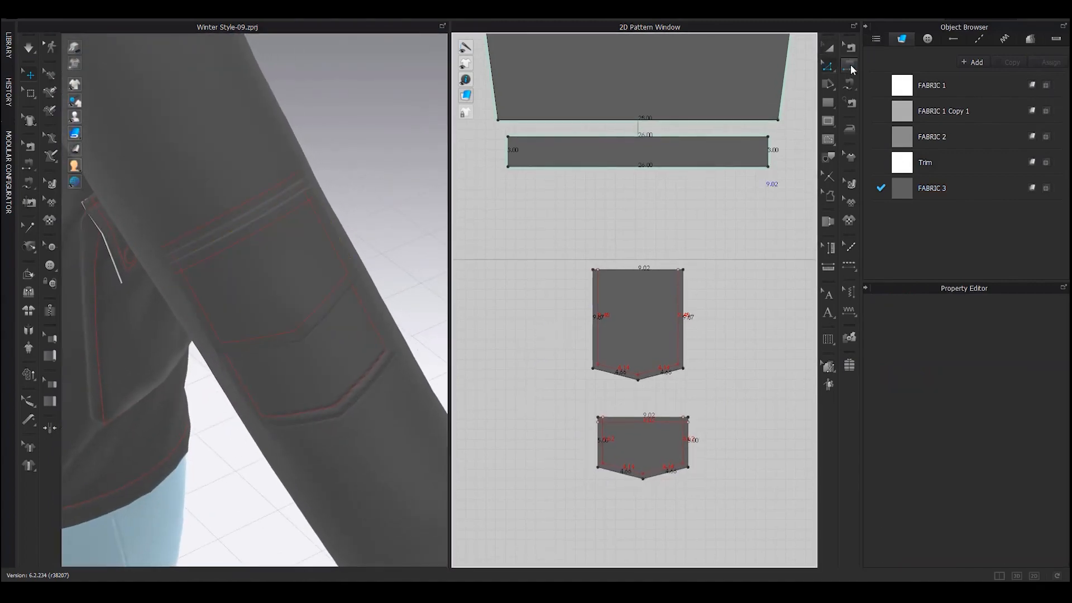
pyautogui.click(850, 67)
pyautogui.click(615, 417)
pyautogui.scroll(-4, 615, 416)
pyautogui.moveTo(629, 185); pyautogui.dragTo(632, 323, button='middle')
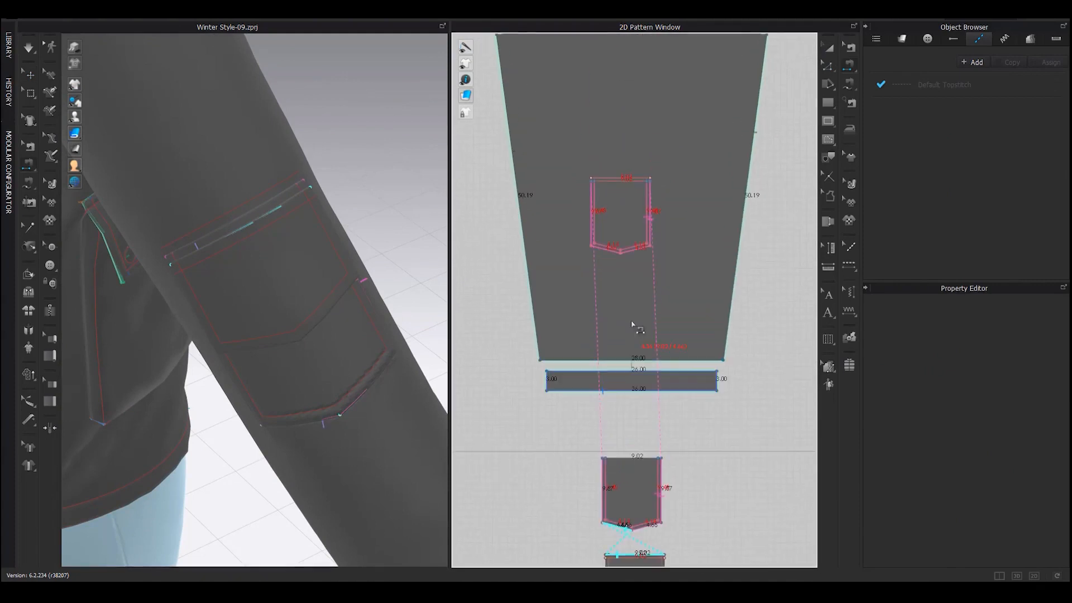
pyautogui.click(601, 179)
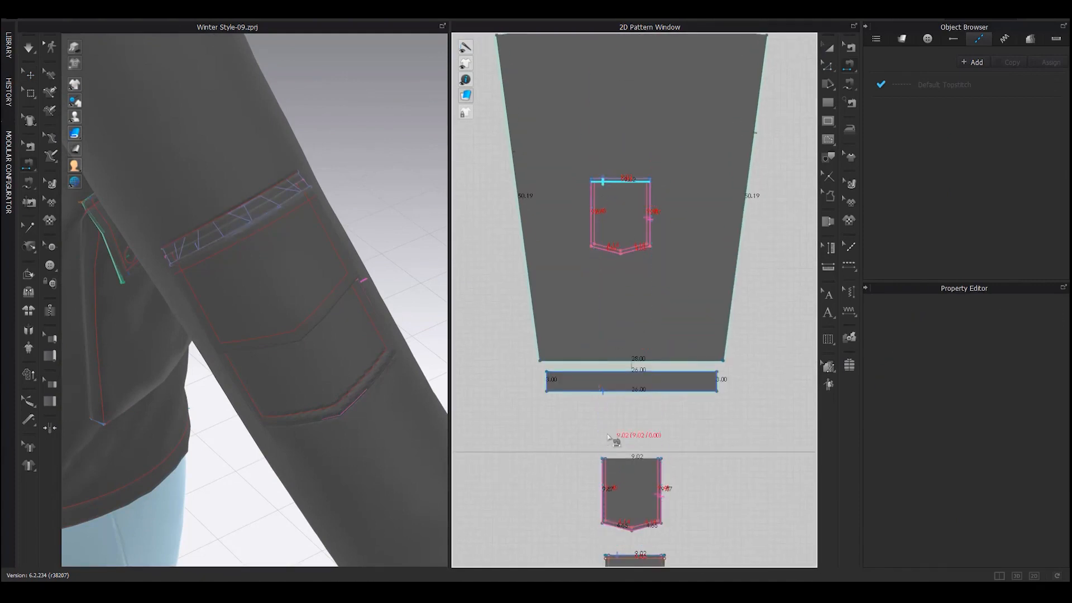
pyautogui.moveTo(608, 561); pyautogui.dragTo(605, 384, button='middle')
pyautogui.scroll(2, 595, 390)
pyautogui.click(595, 392)
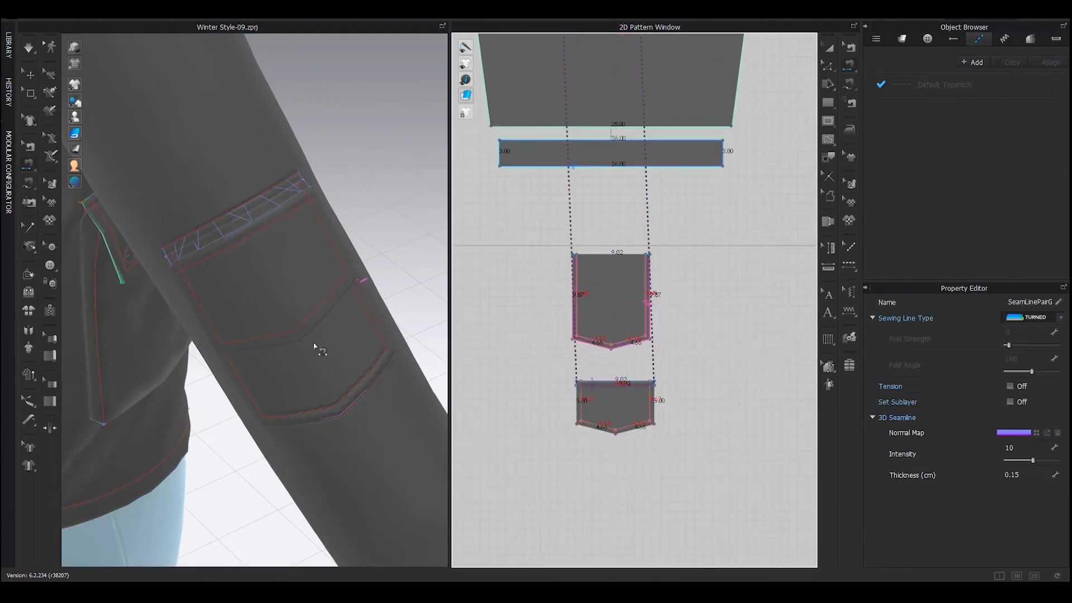
# With Select/Move, pick the flap in 3D and then the chest pocket zipper
pyautogui.scroll(1, 279, 247)
pyautogui.press('q')
pyautogui.click(278, 261)
pyautogui.moveTo(241, 277); pyautogui.dragTo(196, 237, button='right')
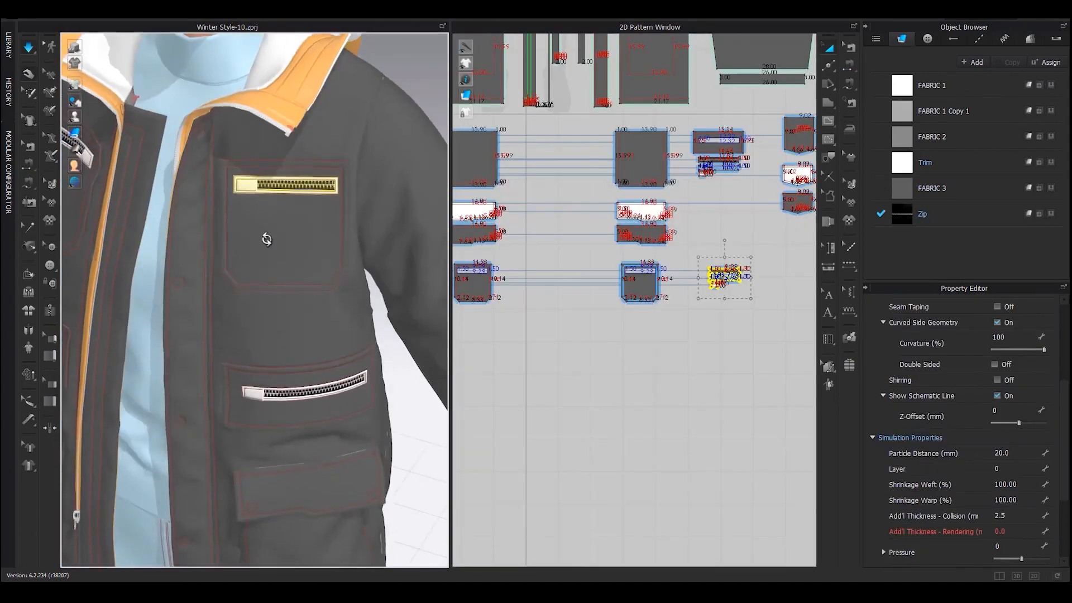
pyautogui.click(263, 208)
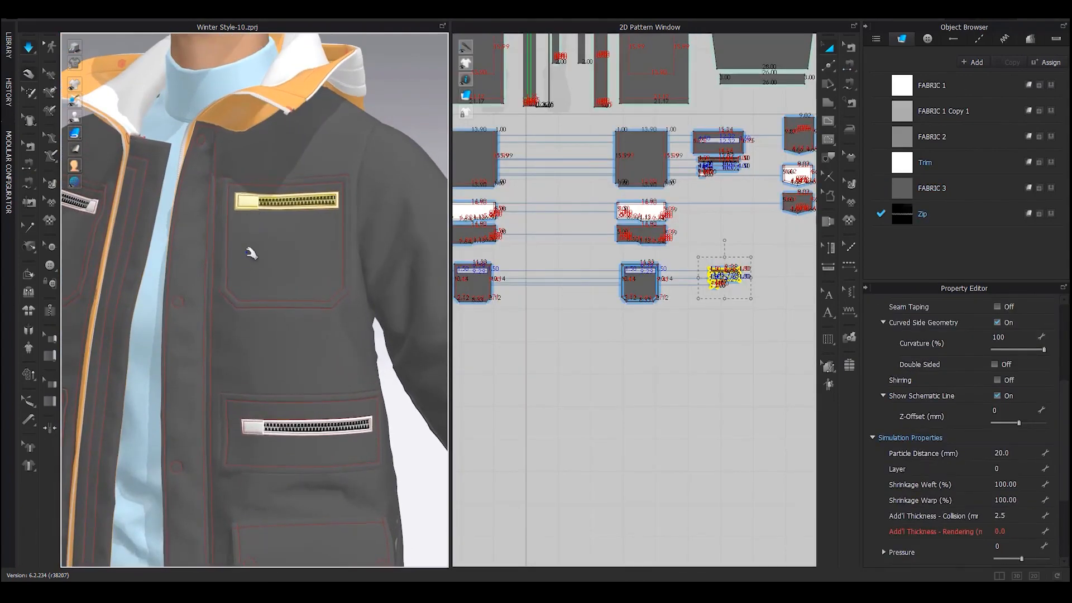
# Stop the simulation, orbit round to the sleeve cuff and select the sleeve piece
pyautogui.press('space')
pyautogui.scroll(-4, 254, 256)
pyautogui.moveTo(268, 262); pyautogui.dragTo(289, 235, button='middle')
pyautogui.press('z')
pyautogui.click(384, 124)
pyautogui.moveTo(237, 306); pyautogui.dragTo(329, 319, button='right')
pyautogui.moveTo(269, 408); pyautogui.dragTo(341, 228, button='middle')
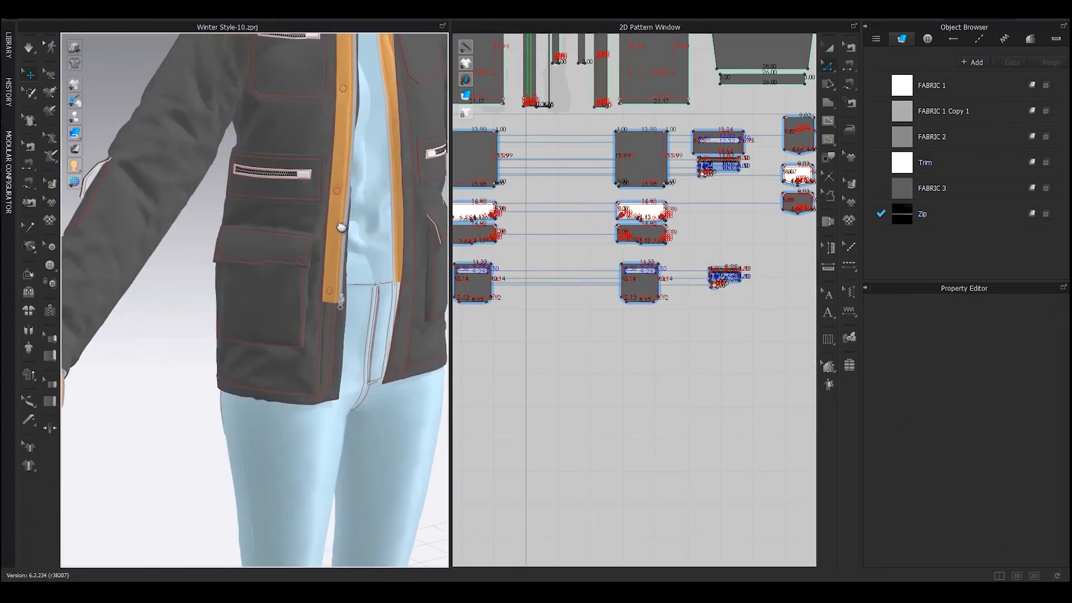
pyautogui.moveTo(305, 294); pyautogui.dragTo(342, 218, button='middle')
pyautogui.moveTo(314, 366); pyautogui.dragTo(376, 316, button='middle')
pyautogui.moveTo(153, 240); pyautogui.dragTo(237, 377, button='middle')
pyautogui.scroll(2, 237, 377)
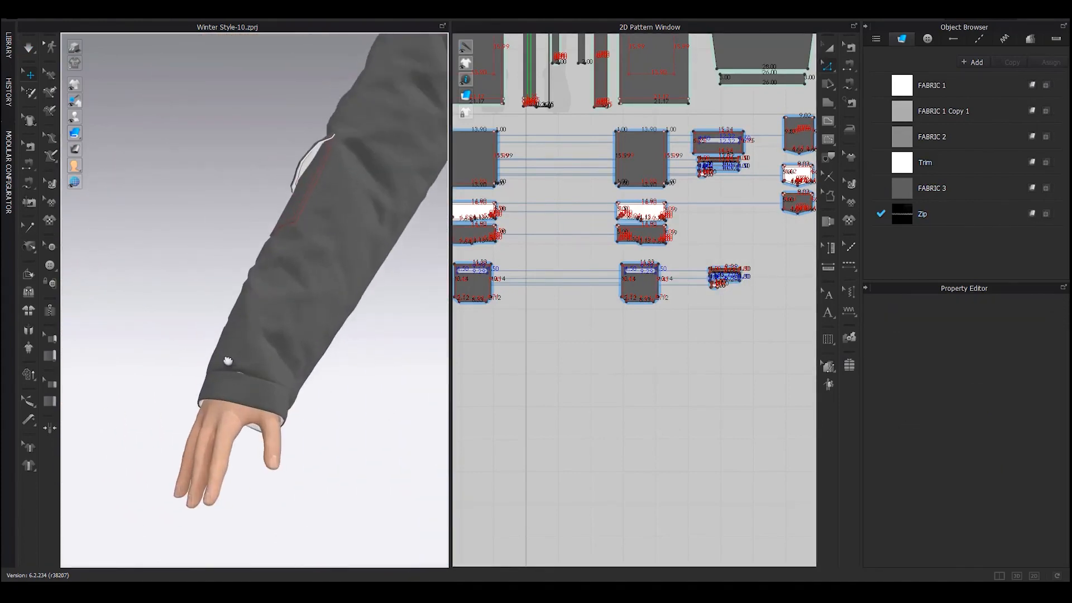
pyautogui.click(240, 318)
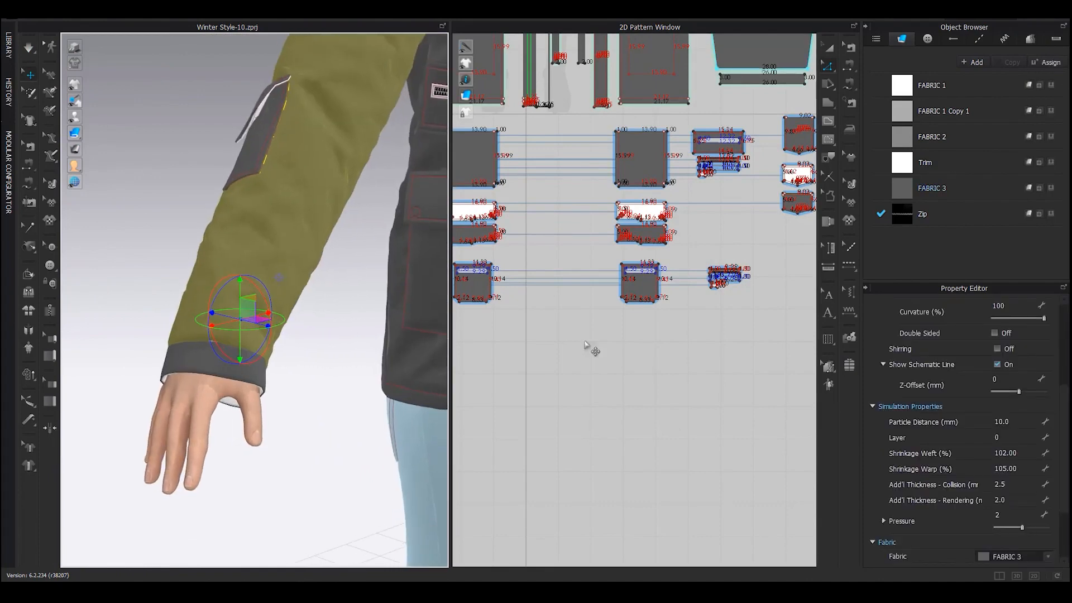
# Center the sleeve pattern piece with its pocket placement outline in the 2D window
pyautogui.moveTo(585, 345); pyautogui.dragTo(664, 292, button='middle')
pyautogui.moveTo(457, 151); pyautogui.dragTo(593, 343, button='middle')
pyautogui.scroll(4, 614, 372)
pyautogui.press('a')
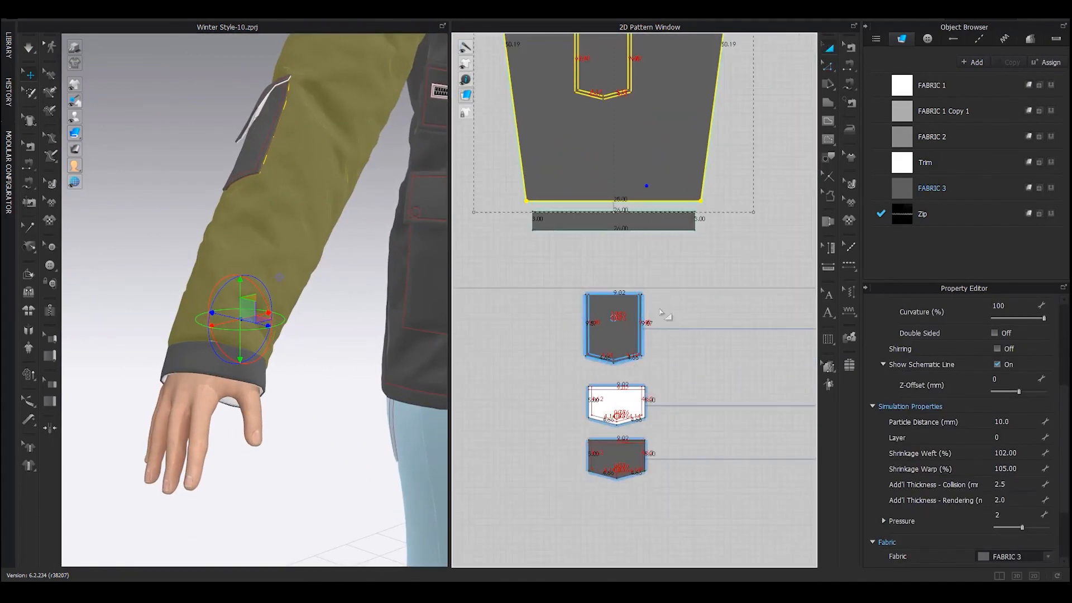
pyautogui.click(674, 280)
pyautogui.moveTo(662, 210); pyautogui.dragTo(642, 340, button='middle')
pyautogui.scroll(3, 644, 304)
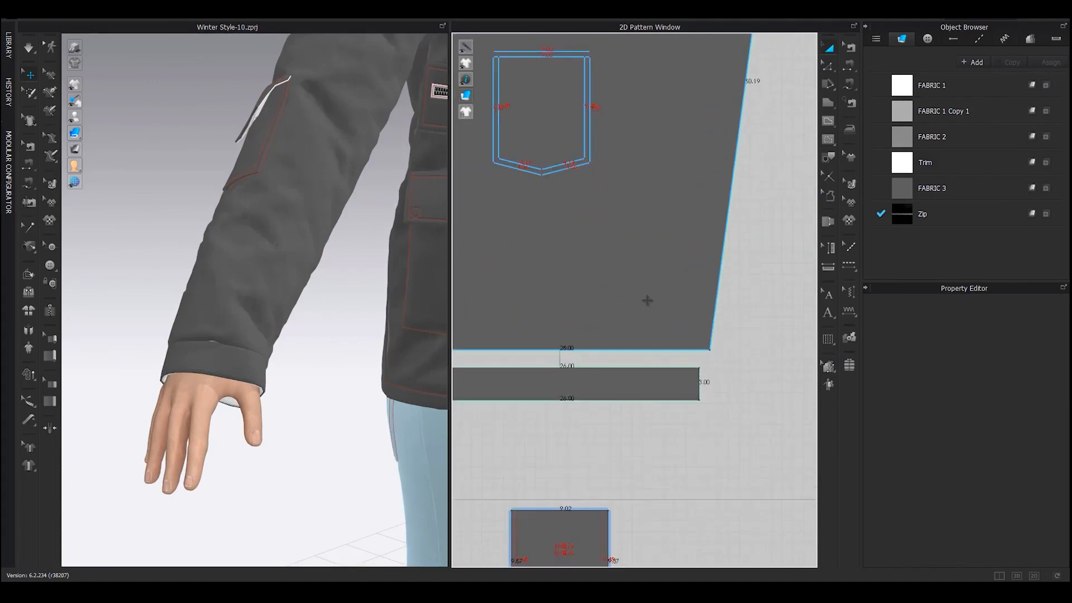
pyautogui.moveTo(649, 294); pyautogui.dragTo(665, 330, button='middle')
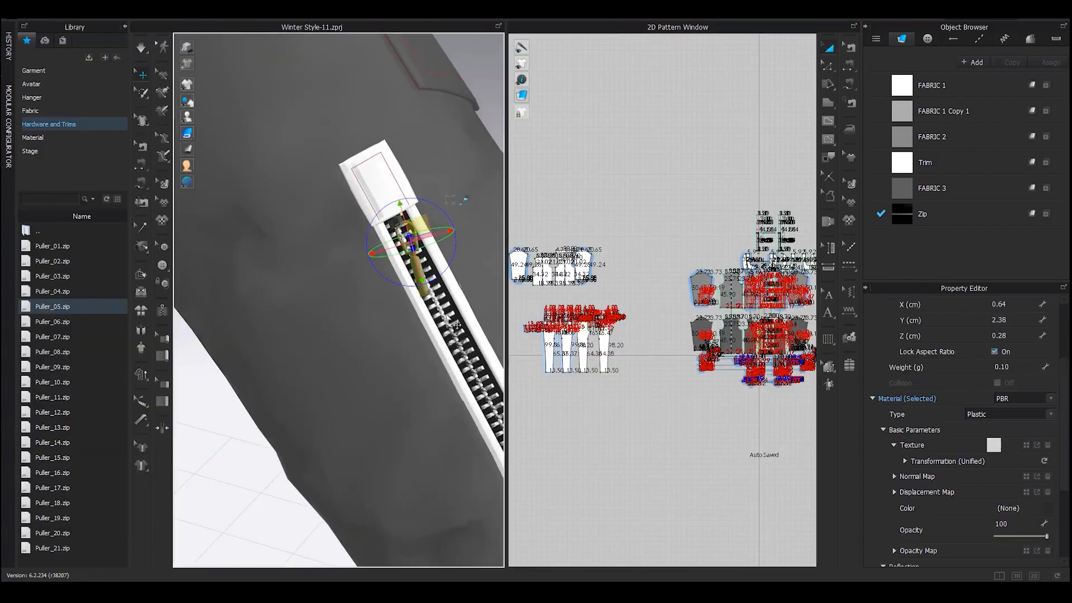
# Undo the accidental zipper move, then slide the puller up and in onto the top slider
pyautogui.moveTo(462, 304); pyautogui.dragTo(482, 295)
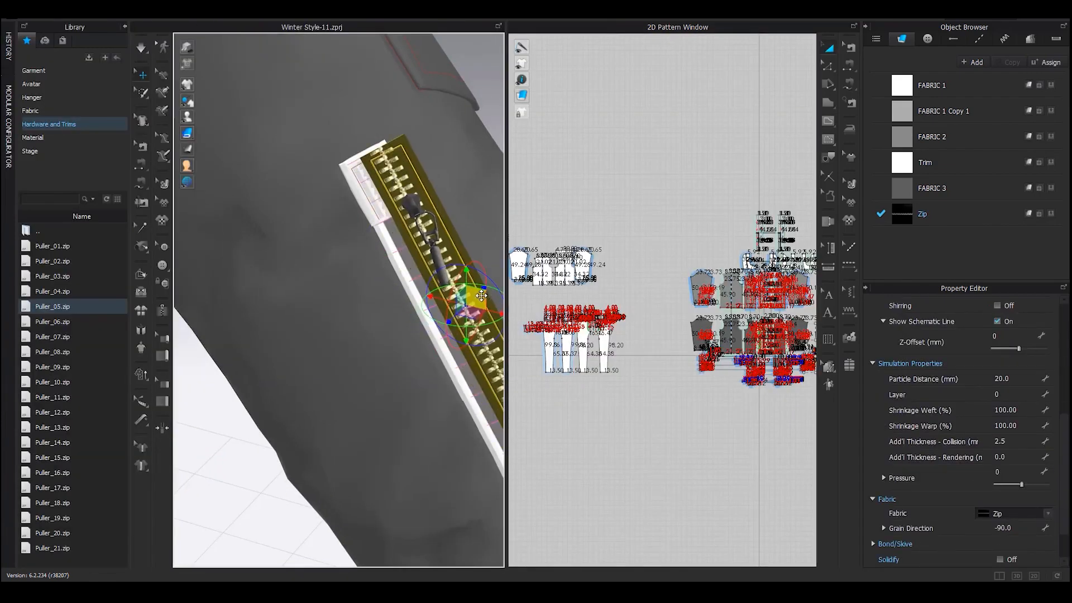
pyautogui.hotkey('ctrl', 'z')
pyautogui.scroll(2, 424, 235)
pyautogui.click(434, 210)
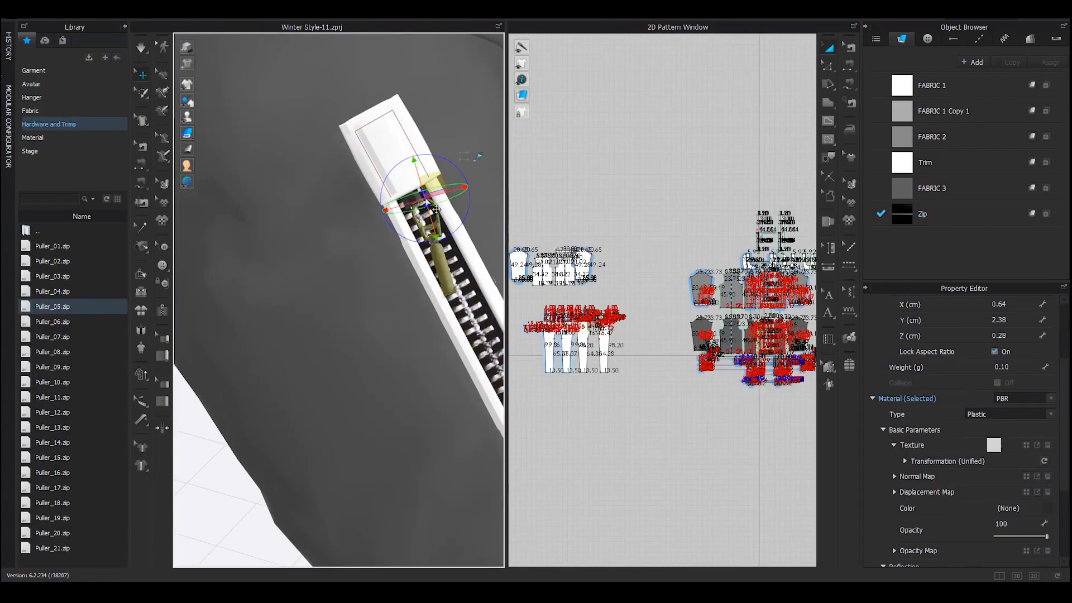
pyautogui.scroll(5, 429, 212)
pyautogui.scroll(-1, 345, 245)
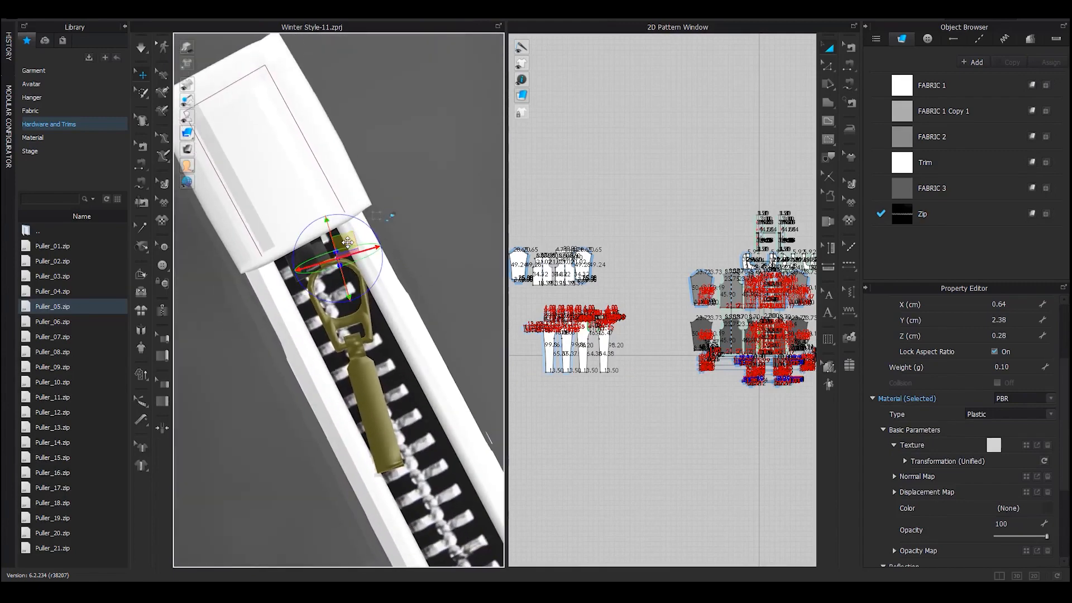
pyautogui.moveTo(342, 234); pyautogui.dragTo(321, 222)
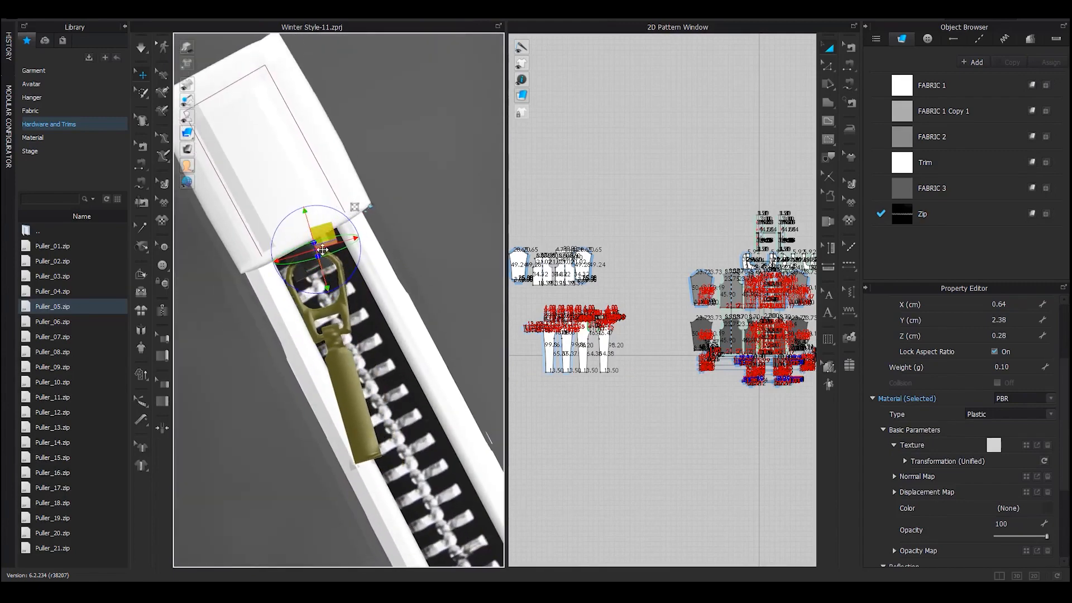
pyautogui.moveTo(321, 223); pyautogui.dragTo(322, 246, button='right')
pyautogui.moveTo(323, 244); pyautogui.dragTo(315, 235)
pyautogui.moveTo(316, 237); pyautogui.dragTo(371, 229, button='right')
pyautogui.scroll(-3, 392, 297)
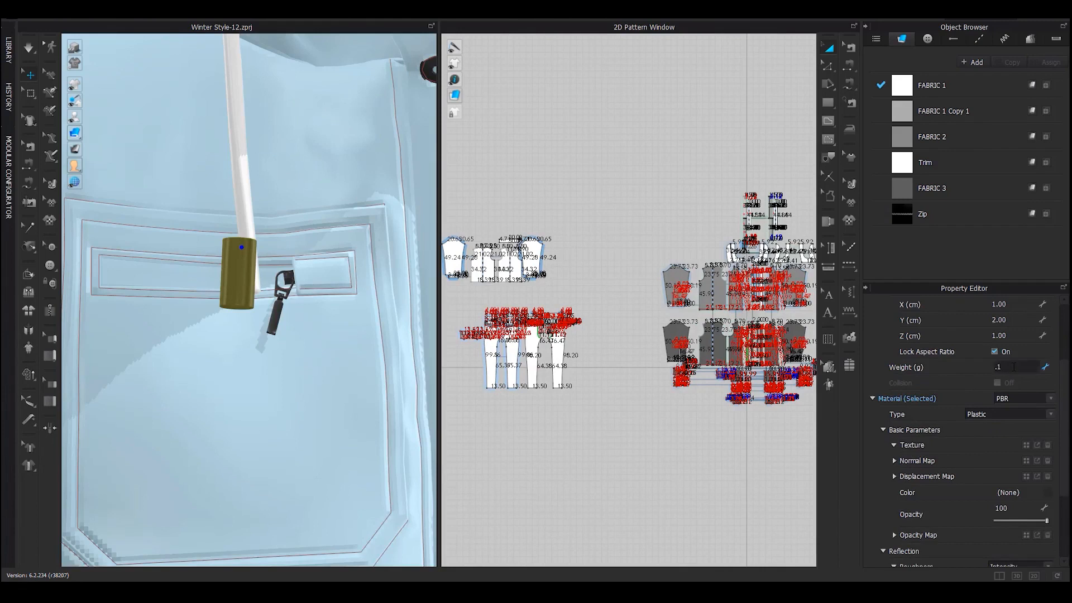
# Move the olive cylinder toggle onto the white cord's end and tilt it along the cord
pyautogui.scroll(1, 217, 255)
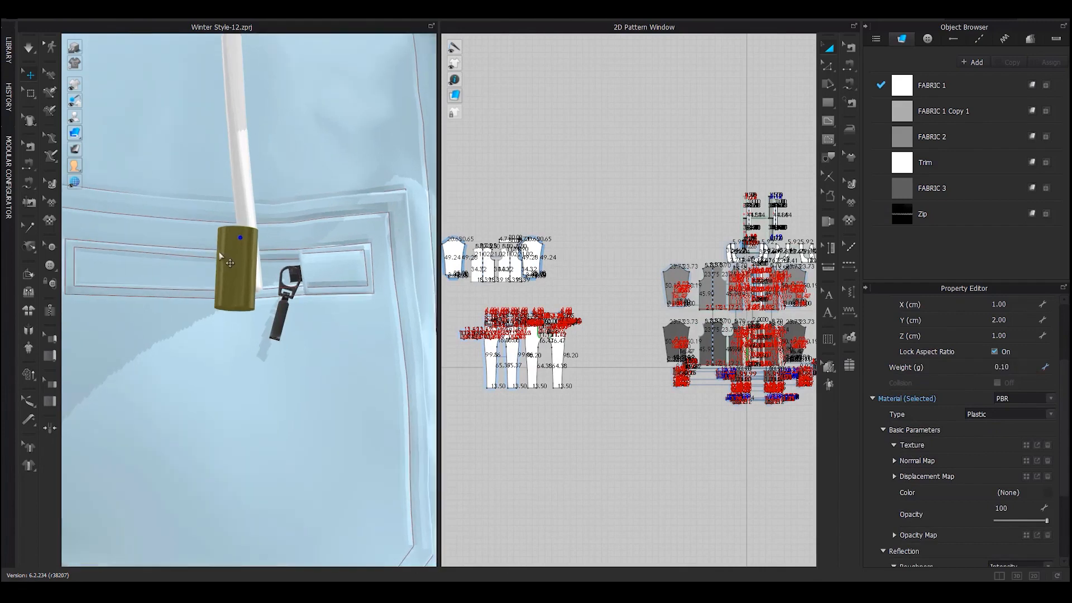
pyautogui.moveTo(230, 249); pyautogui.dragTo(400, 282, button='right')
pyautogui.click(241, 235)
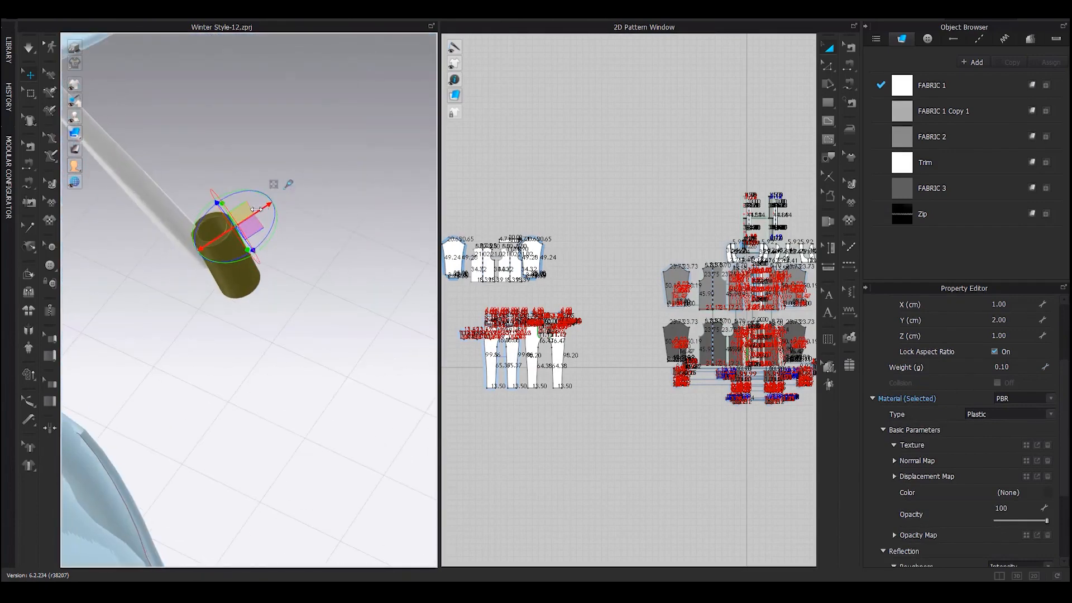
pyautogui.moveTo(256, 212); pyautogui.dragTo(240, 215)
pyautogui.moveTo(187, 246); pyautogui.dragTo(242, 239, button='right')
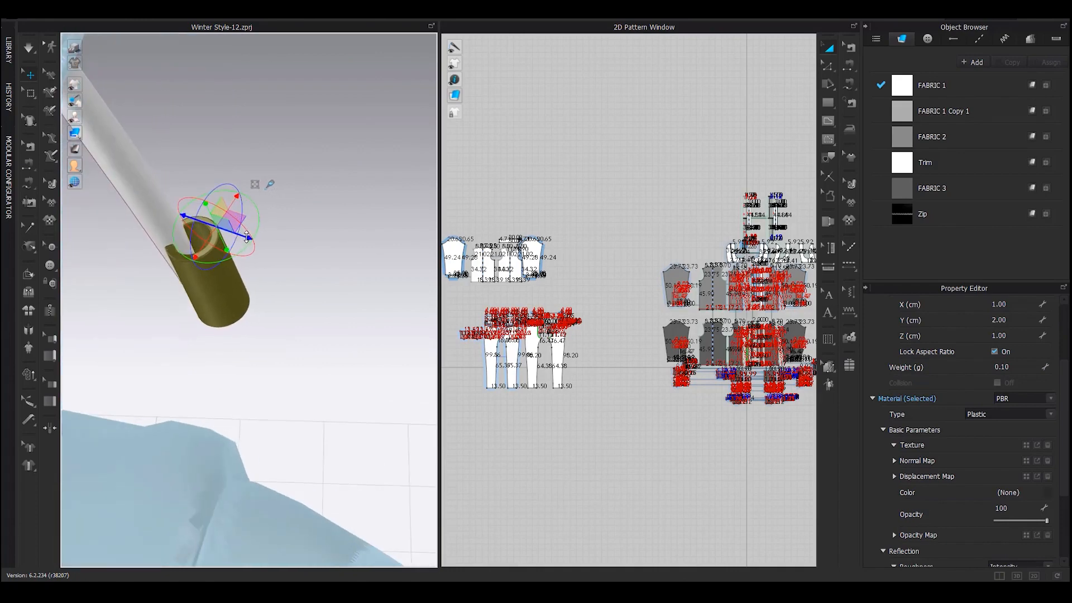
pyautogui.moveTo(233, 236); pyautogui.dragTo(229, 235)
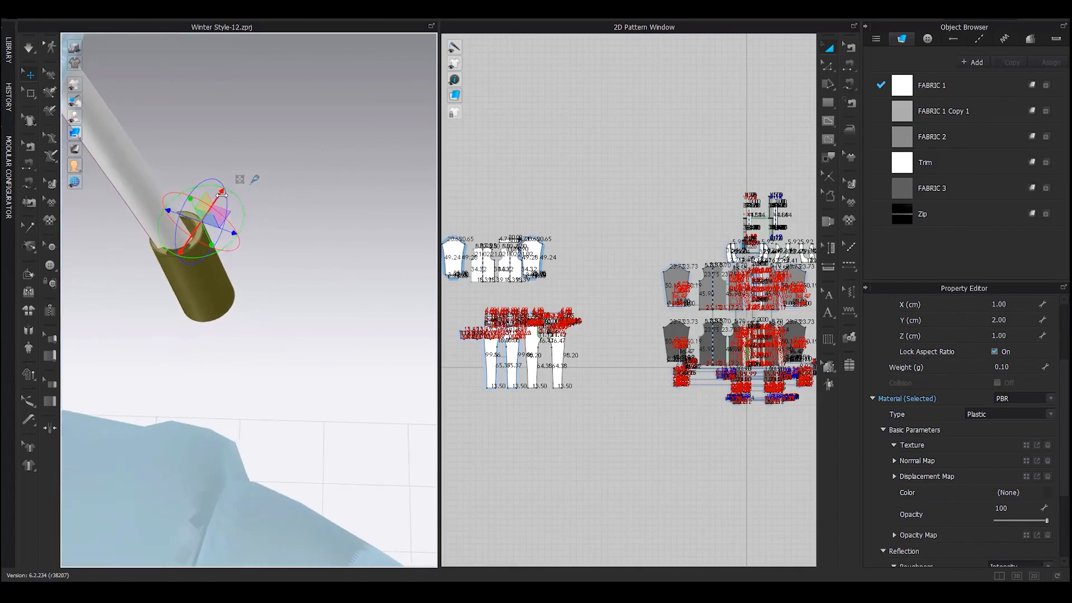
pyautogui.moveTo(222, 194); pyautogui.dragTo(217, 200)
pyautogui.moveTo(82, 199); pyautogui.dragTo(190, 195, button='right')
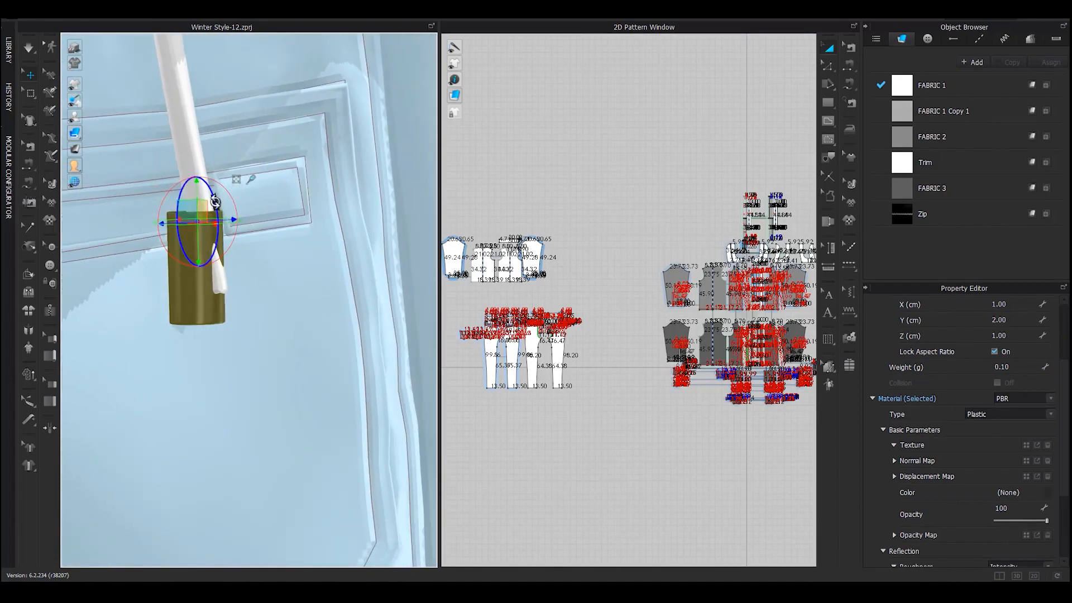
pyautogui.moveTo(215, 202); pyautogui.dragTo(213, 199)
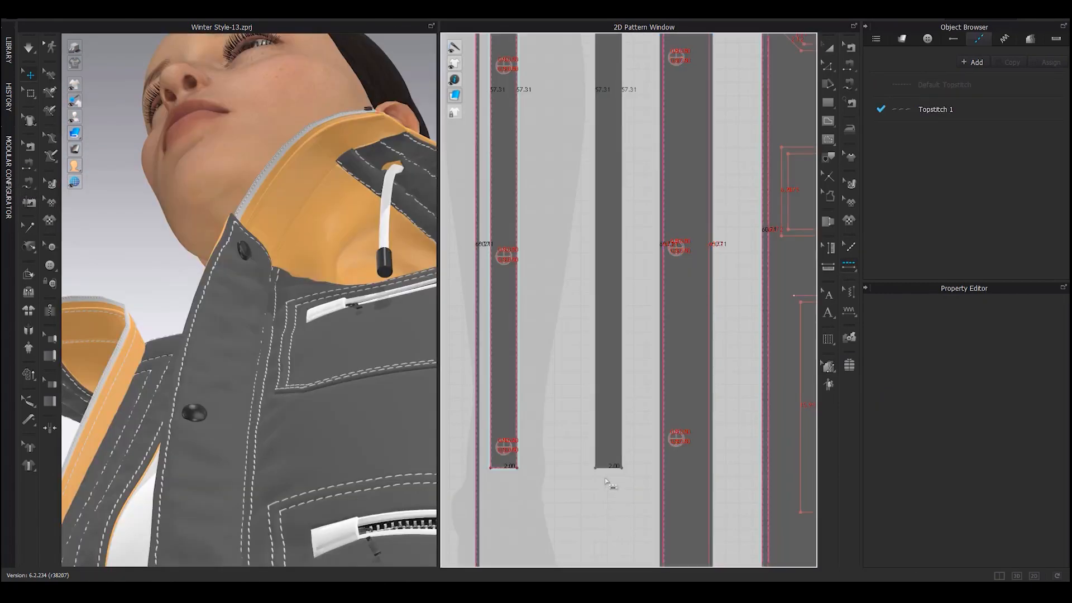
# Add topstitches along the narrow middle strip's left edge and top edge
pyautogui.click(597, 414)
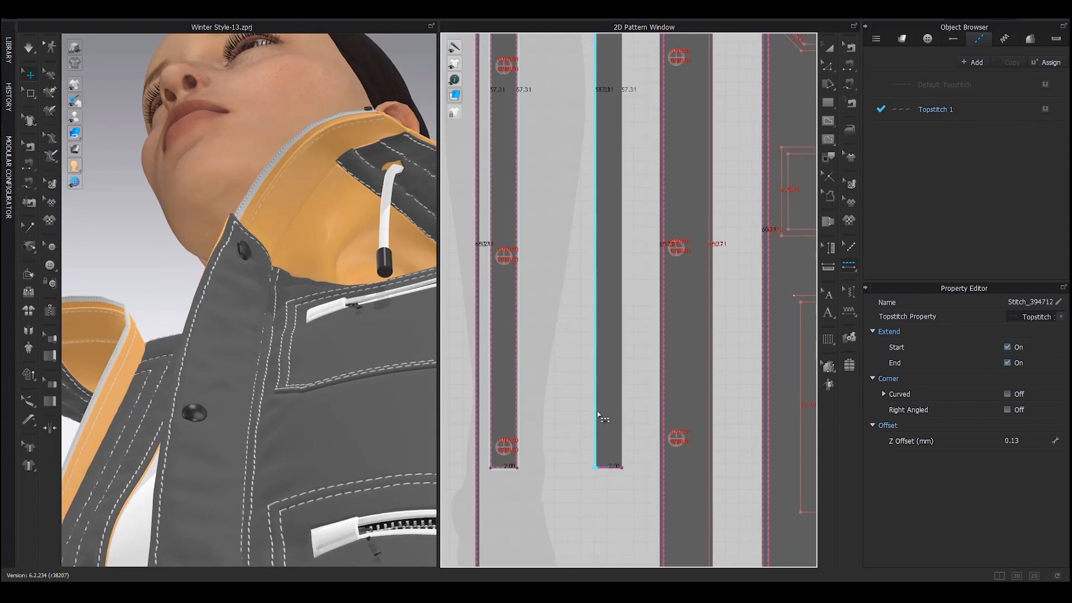
pyautogui.moveTo(599, 222); pyautogui.dragTo(593, 332, button='middle')
pyautogui.click(599, 130)
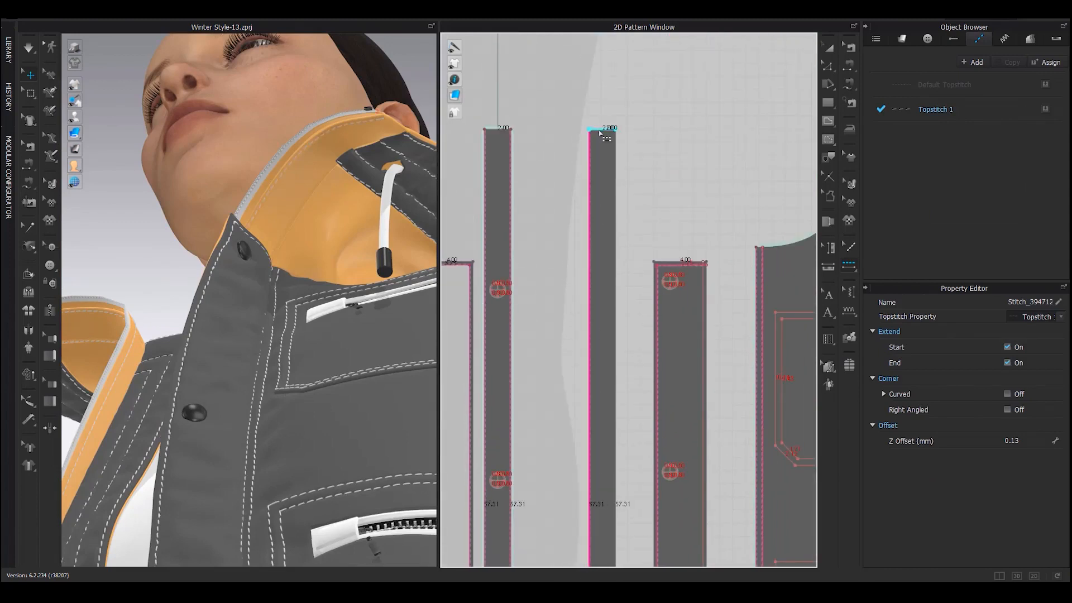
pyautogui.moveTo(353, 153); pyautogui.dragTo(344, 168, button='middle')
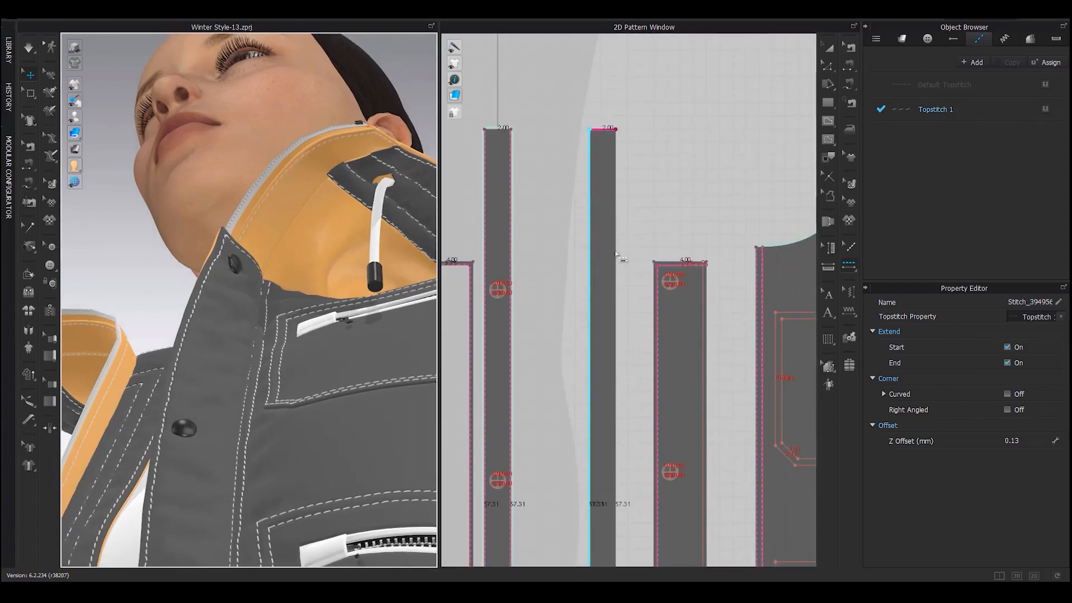
# Select the orange collar piece, then the front panel, and bring the panel into view
pyautogui.press('a')
pyautogui.click(338, 239)
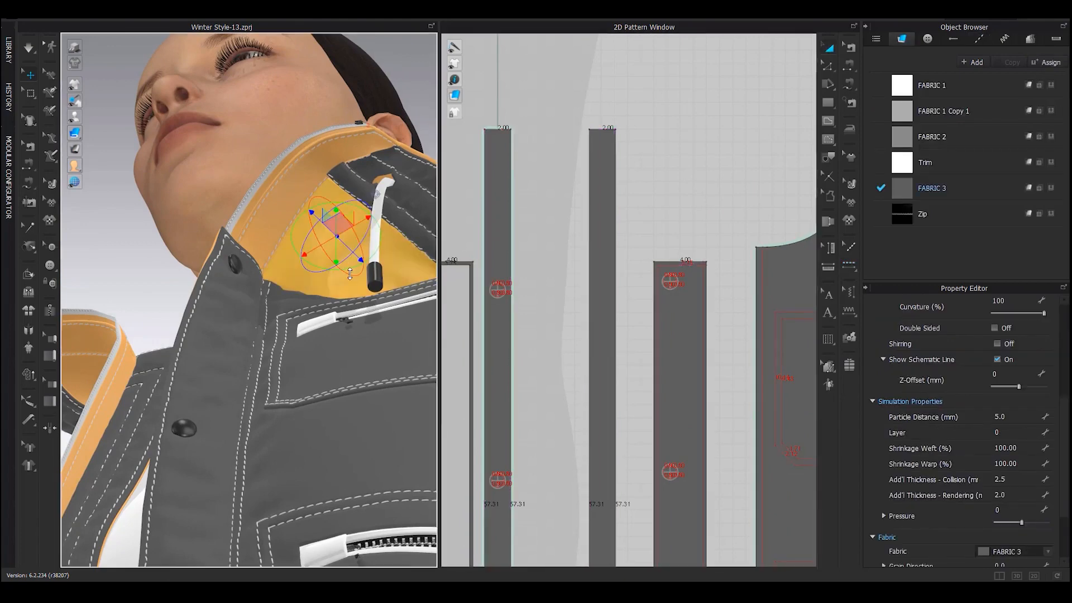
pyautogui.moveTo(343, 300); pyautogui.dragTo(340, 329, button='right')
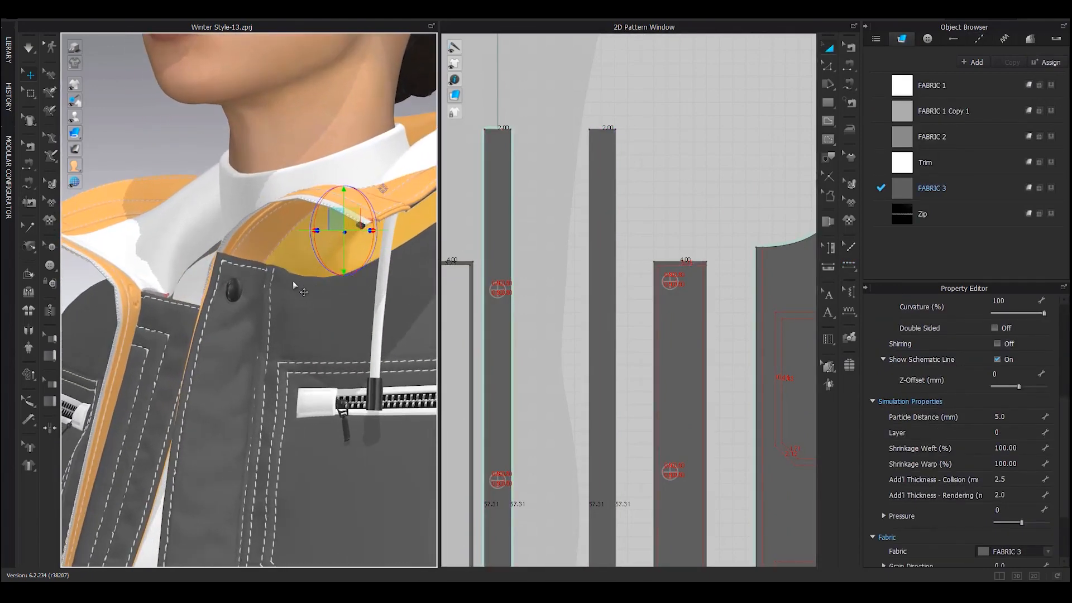
pyautogui.click(293, 282)
pyautogui.scroll(-5, 646, 331)
pyautogui.moveTo(731, 266); pyautogui.dragTo(679, 280, button='middle')
pyautogui.scroll(5, 670, 273)
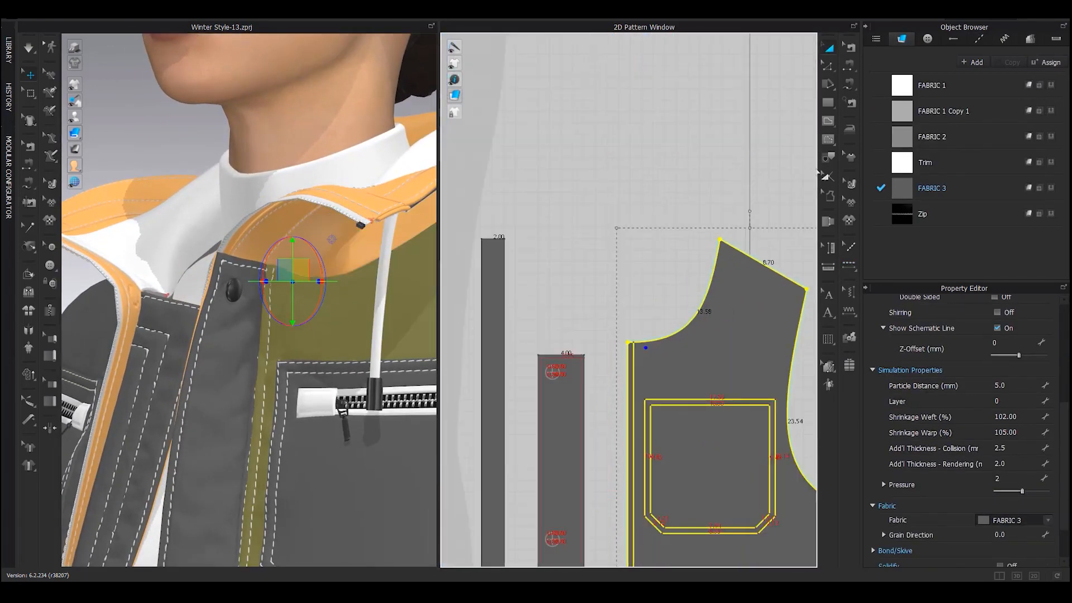
# Topstitch the front panel's neckline with Segment Topstitch
pyautogui.click(851, 247)
pyautogui.click(849, 266)
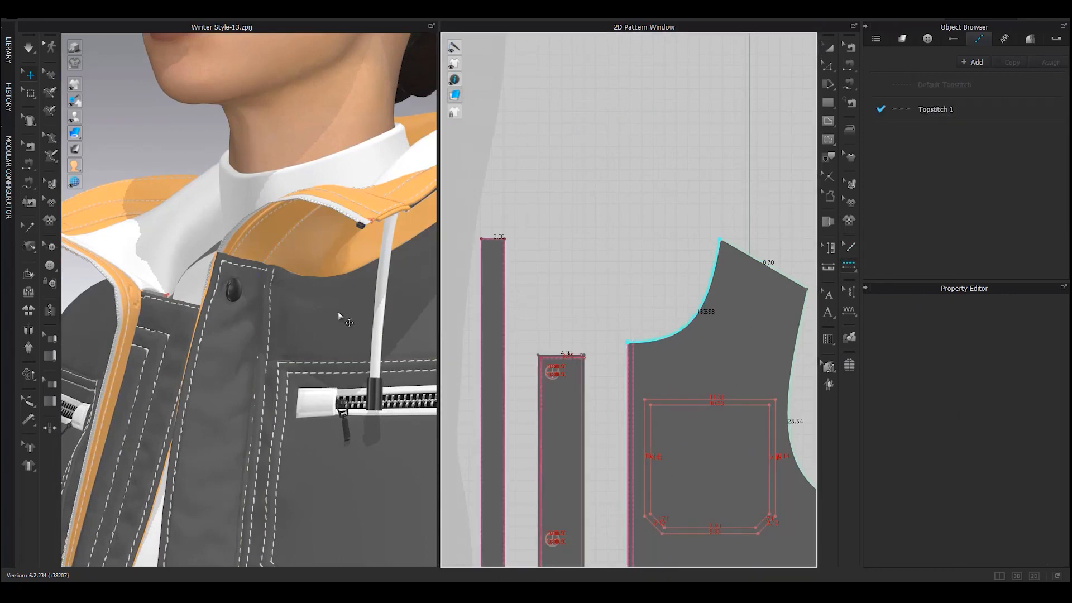
pyautogui.moveTo(348, 289); pyautogui.dragTo(444, 332, button='right')
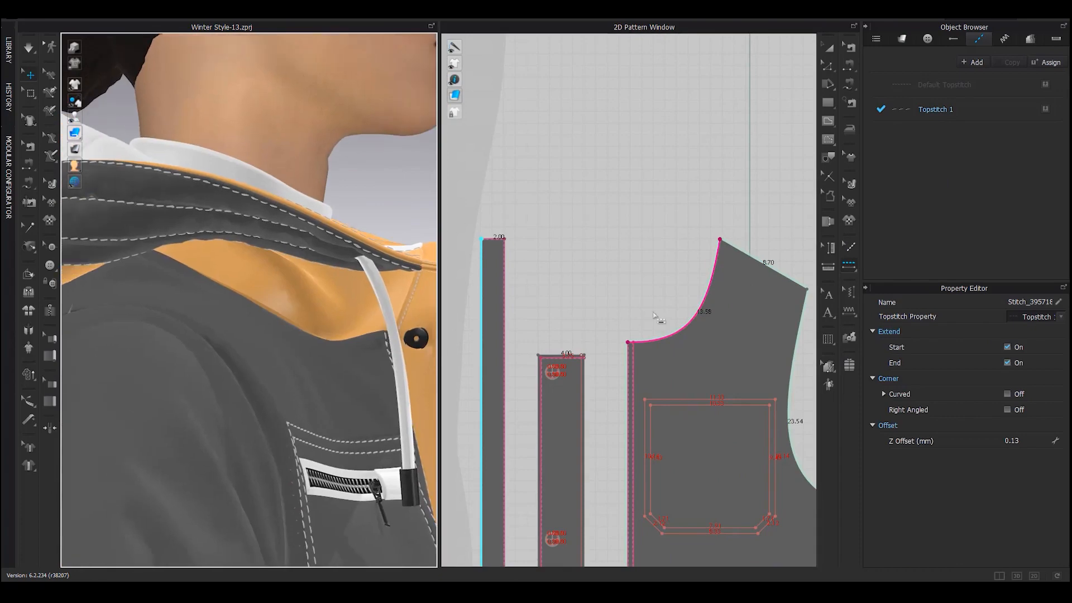
pyautogui.scroll(-5, 658, 317)
pyautogui.scroll(2, 658, 317)
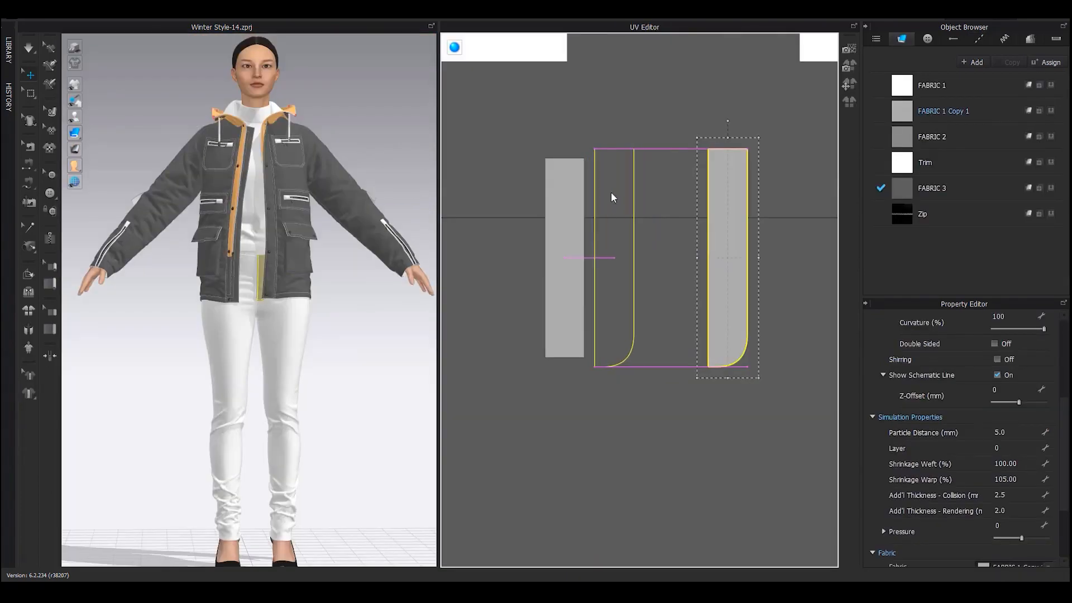
# Place the long strip beside the rectangle and the small piece next to the long strip
pyautogui.moveTo(611, 193); pyautogui.dragTo(611, 193)
pyautogui.scroll(-4, 612, 255)
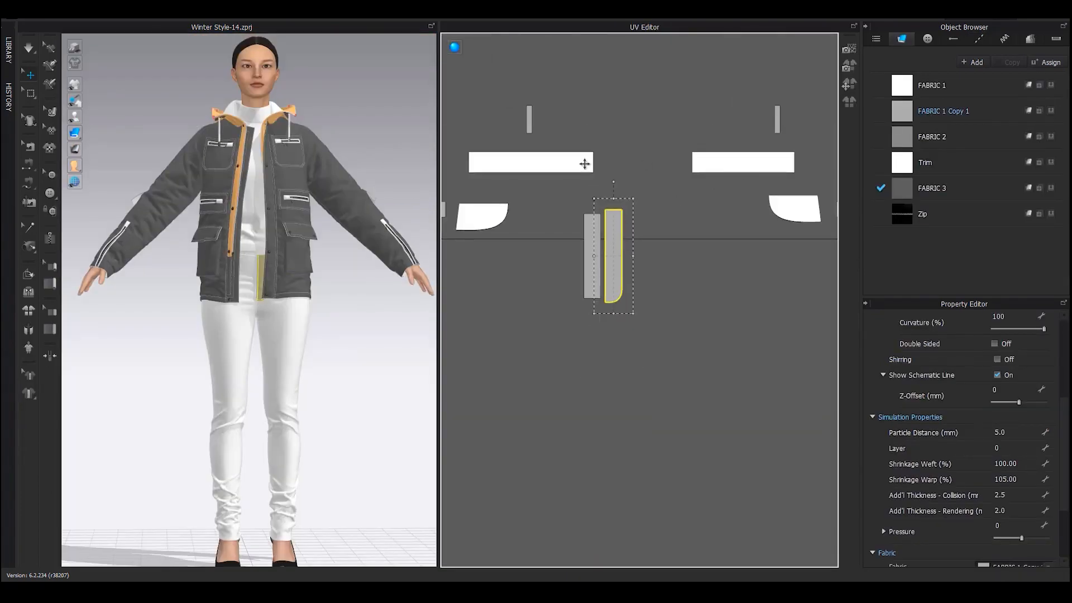
pyautogui.moveTo(776, 120); pyautogui.dragTo(538, 122)
pyautogui.scroll(-3, 508, 147)
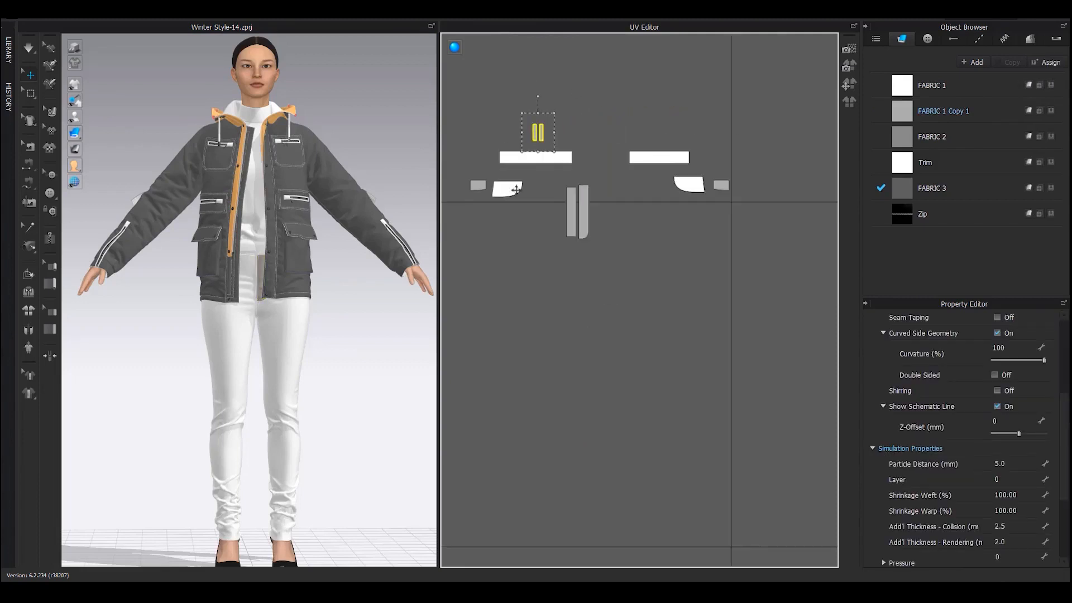
# Move the small yellow pieces into the gap at the pants' crotch
pyautogui.moveTo(525, 188); pyautogui.dragTo(742, 144, button='middle')
pyautogui.scroll(-4, 742, 144)
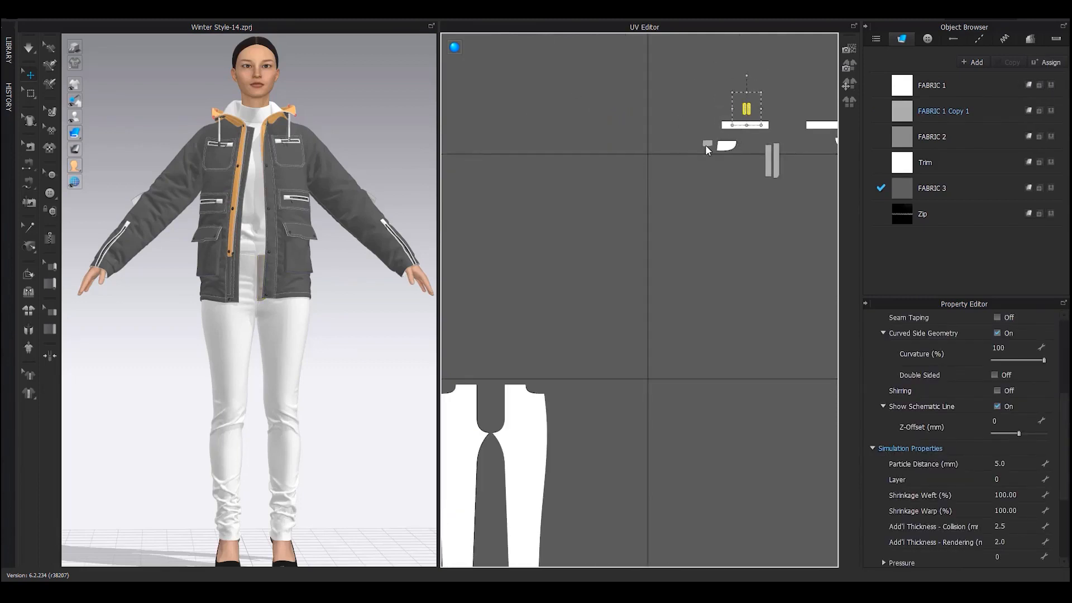
pyautogui.moveTo(704, 145); pyautogui.dragTo(490, 382)
pyautogui.moveTo(489, 405); pyautogui.dragTo(754, 346, button='middle')
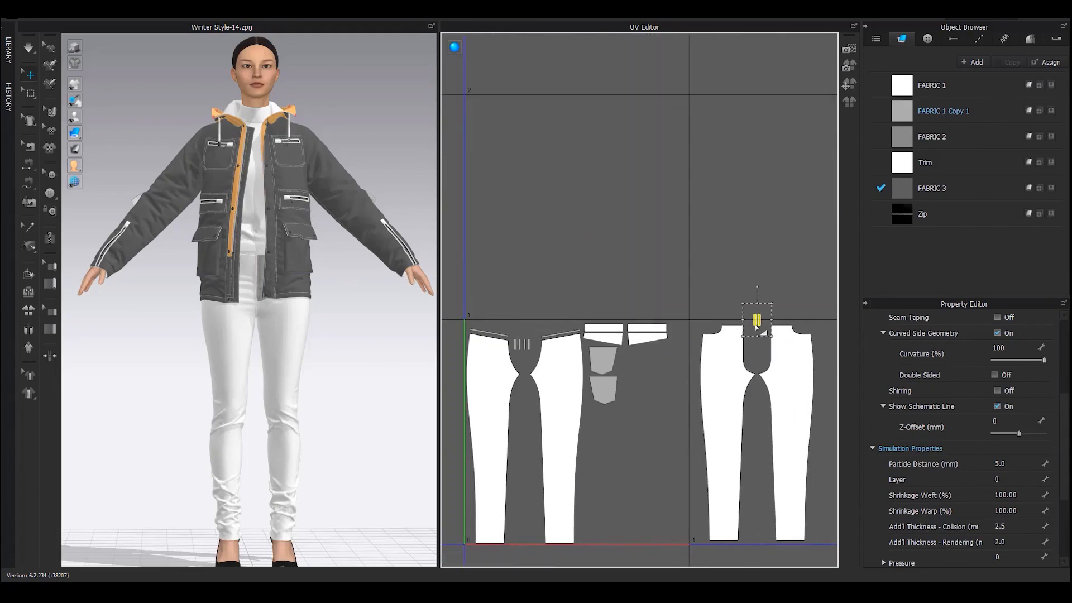
pyautogui.scroll(10, 523, 352)
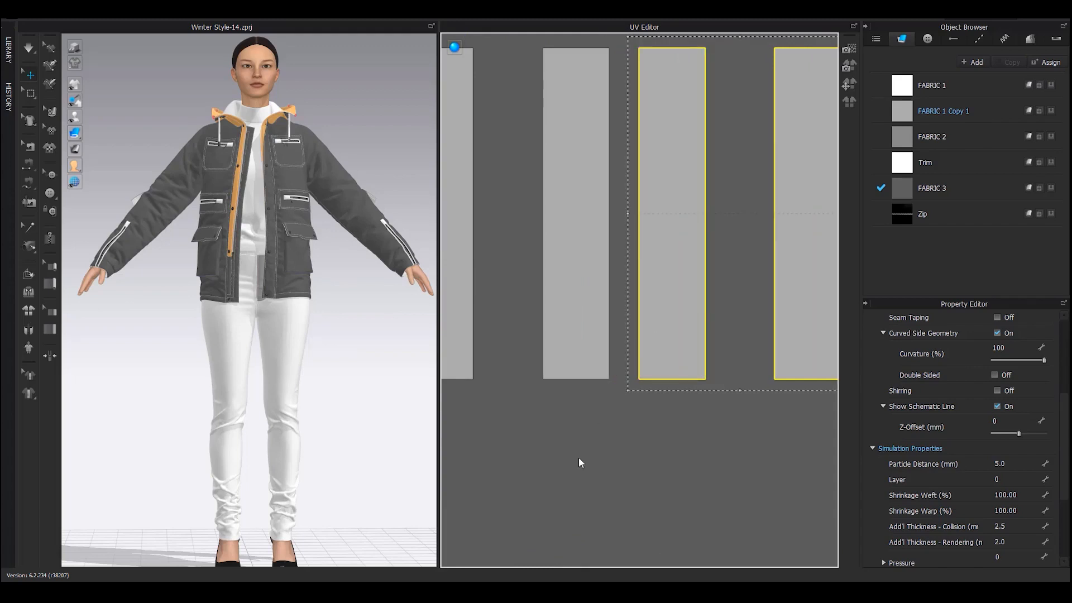
pyautogui.click(576, 452)
# Move the three small pocket pieces into the free gap beside the pants
pyautogui.scroll(-8, 573, 450)
pyautogui.scroll(-10, 573, 450)
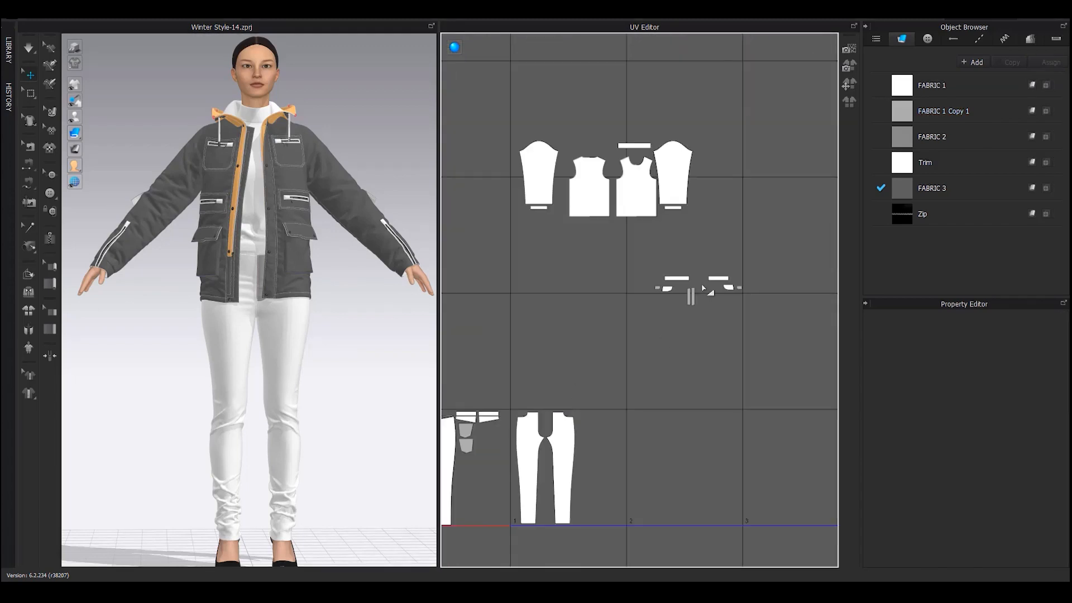
pyautogui.scroll(4, 702, 288)
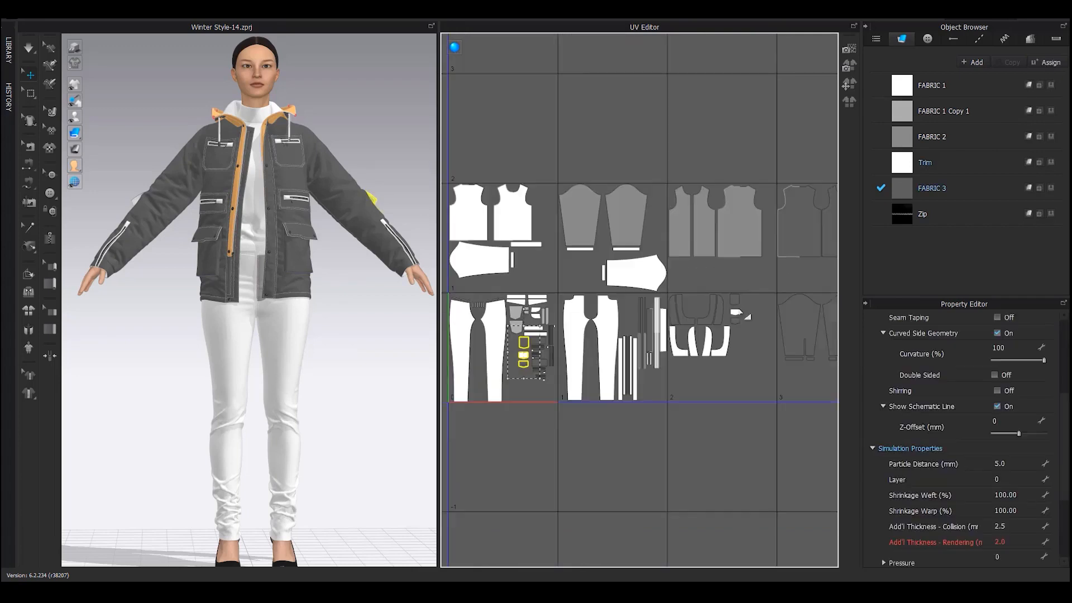
pyautogui.scroll(1, 754, 278)
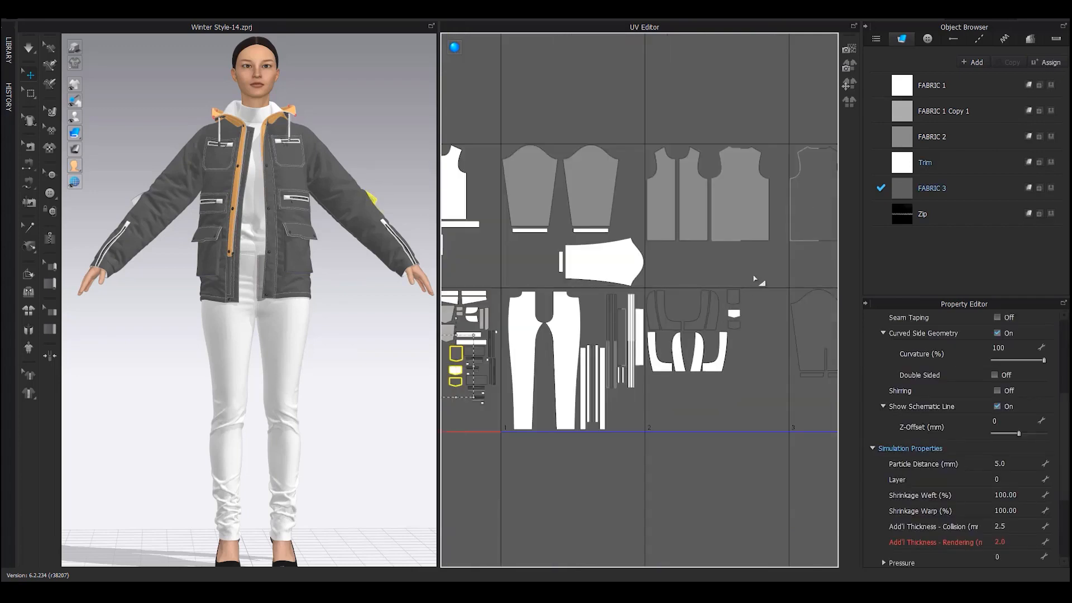
pyautogui.click(736, 295)
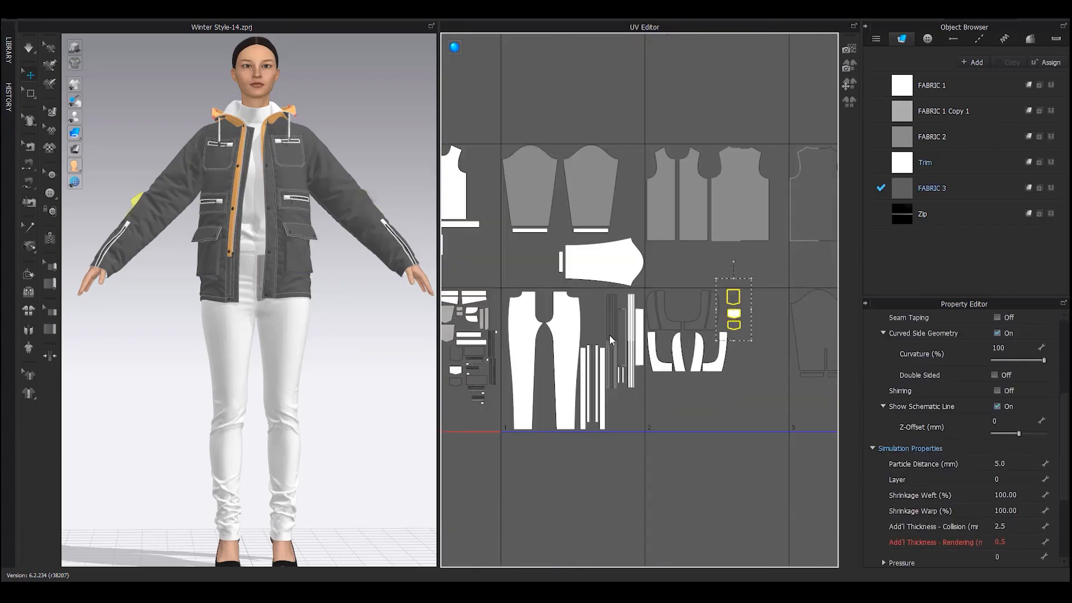
pyautogui.moveTo(457, 397); pyautogui.dragTo(457, 396)
pyautogui.moveTo(457, 396); pyautogui.dragTo(595, 384, button='middle')
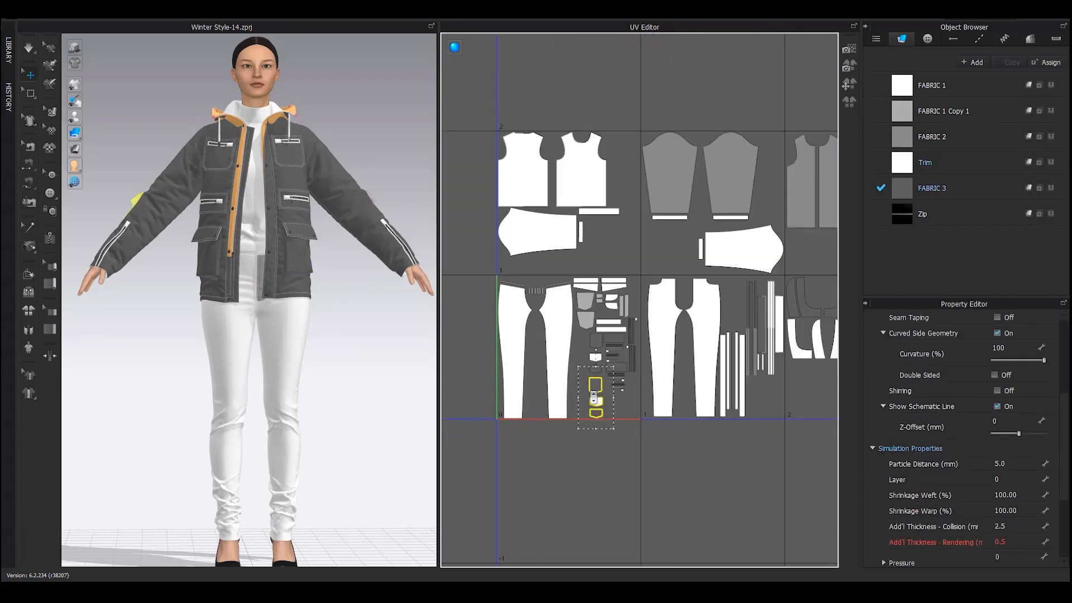
pyautogui.scroll(7, 595, 386)
pyautogui.scroll(2, 602, 387)
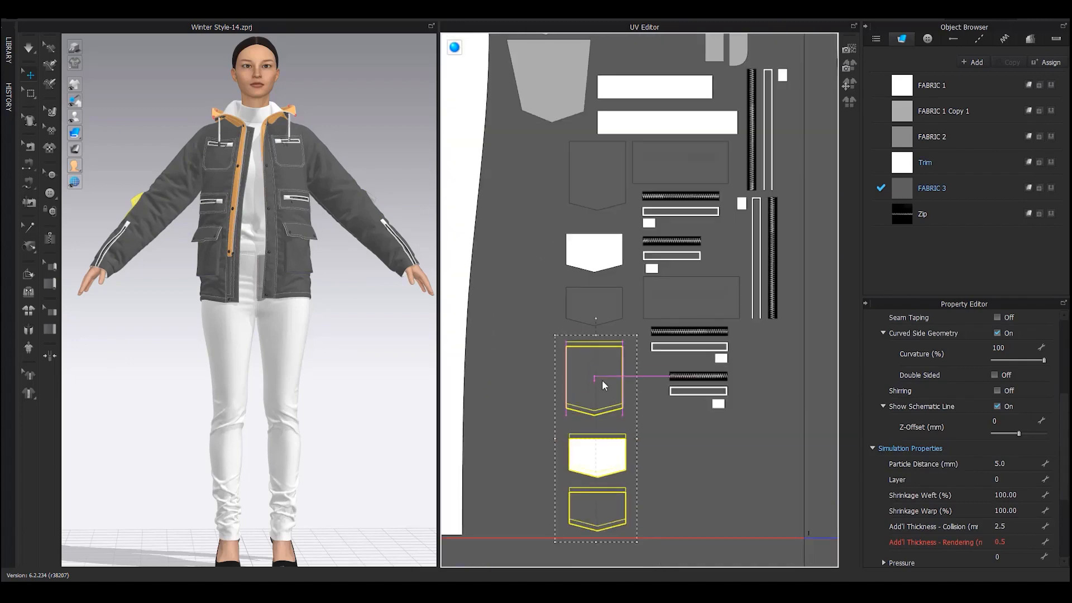
pyautogui.scroll(-9, 602, 378)
pyautogui.click(475, 447)
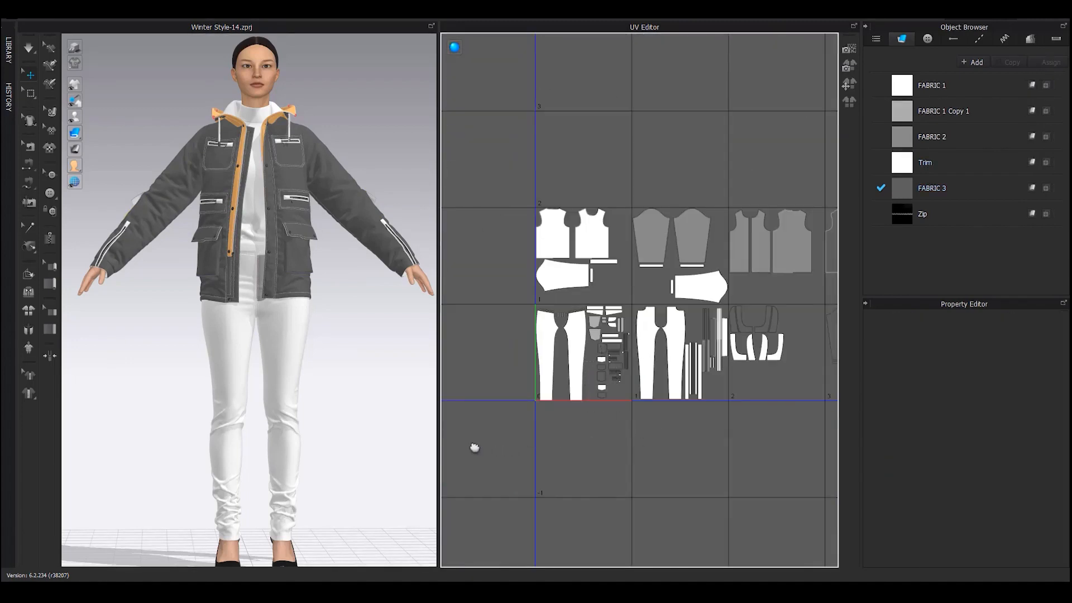
# Over tiles 4–7, select the left-column pocket pieces and the small cylinder piece
pyautogui.moveTo(743, 414); pyautogui.dragTo(522, 432, button='middle')
pyautogui.moveTo(716, 402); pyautogui.dragTo(501, 426, button='middle')
pyautogui.scroll(3, 621, 325)
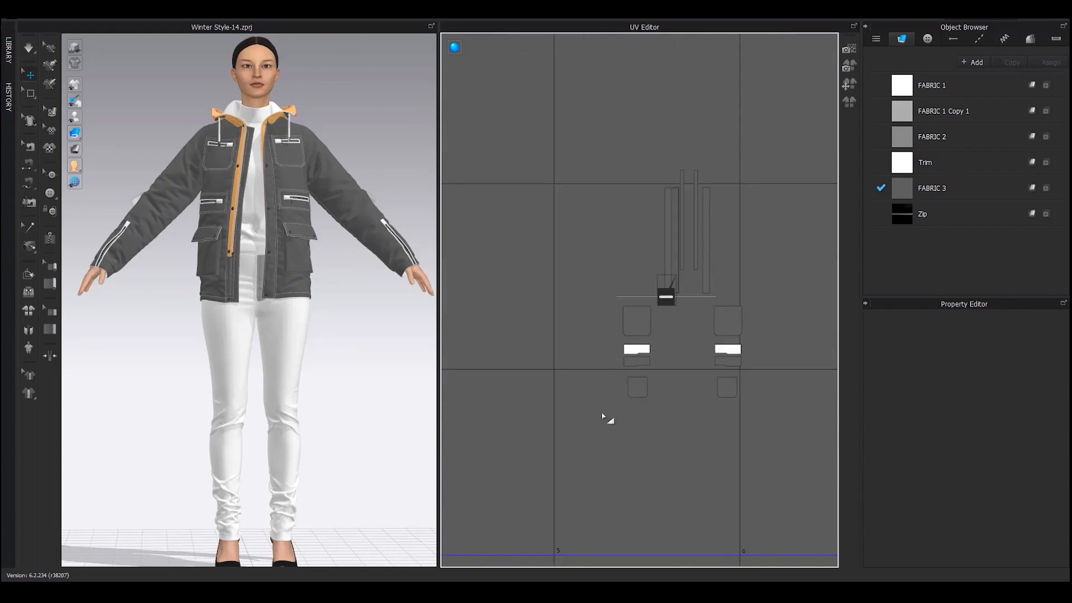
pyautogui.moveTo(657, 305); pyautogui.dragTo(657, 305)
pyautogui.scroll(-3, 660, 325)
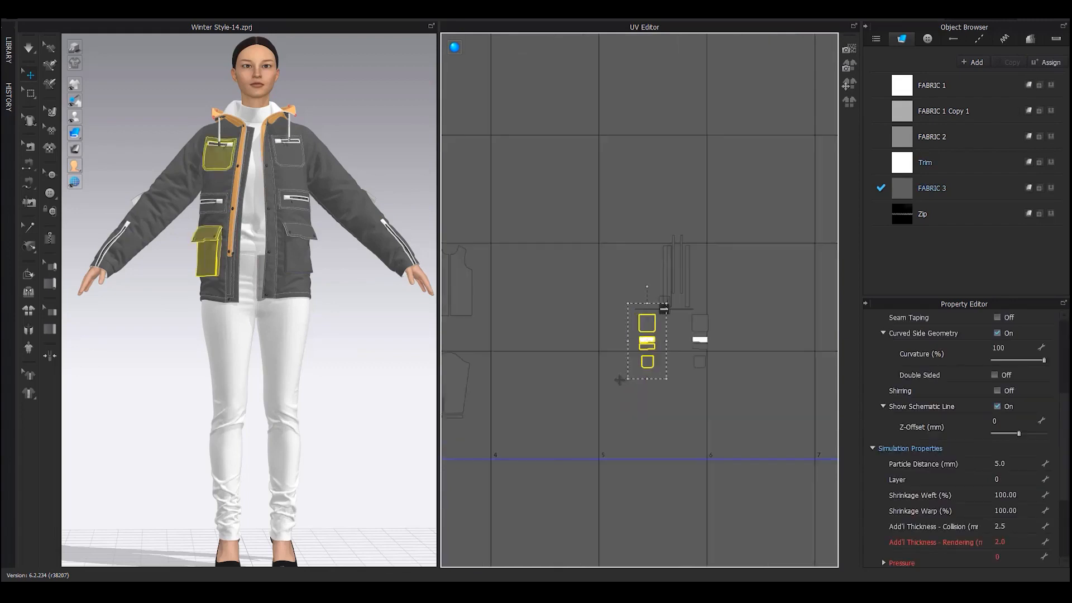
pyautogui.moveTo(620, 378); pyautogui.dragTo(792, 348, button='middle')
pyautogui.scroll(-2, 791, 347)
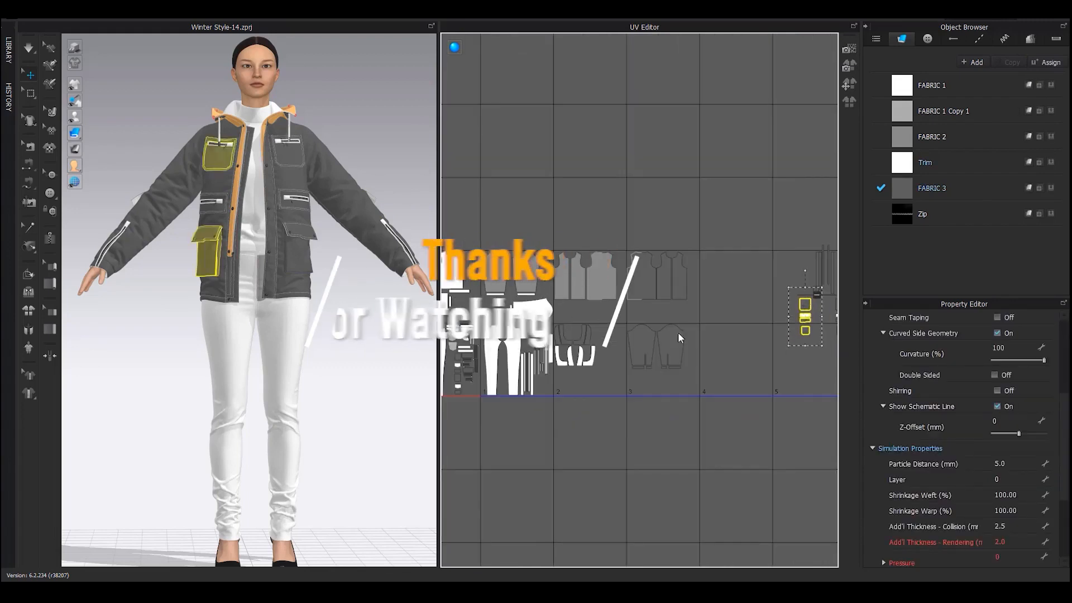
pyautogui.click(445, 373)
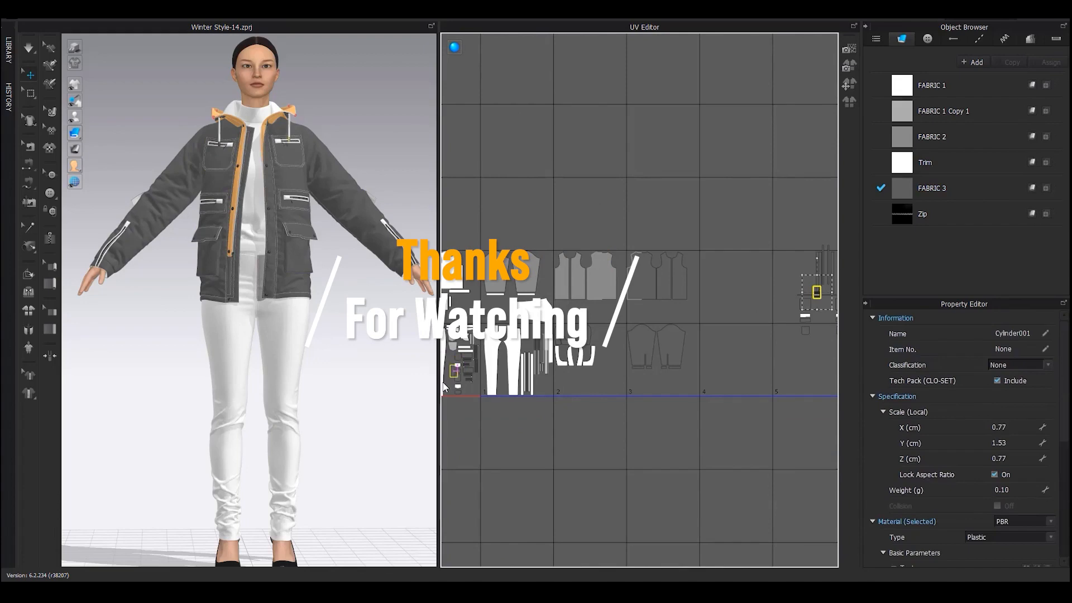
pyautogui.moveTo(831, 302); pyautogui.dragTo(662, 330, button='middle')
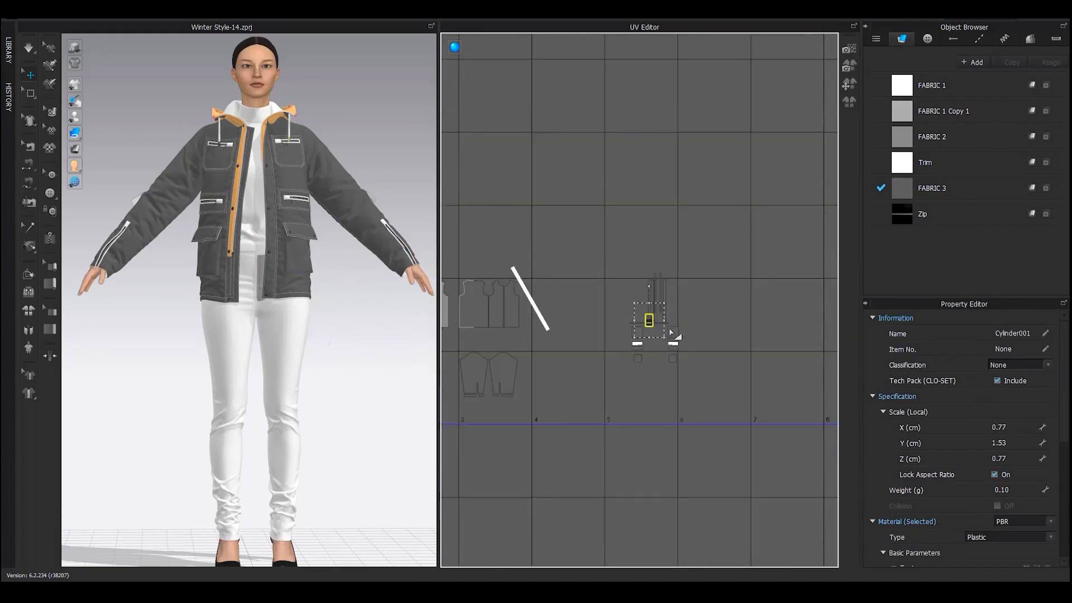